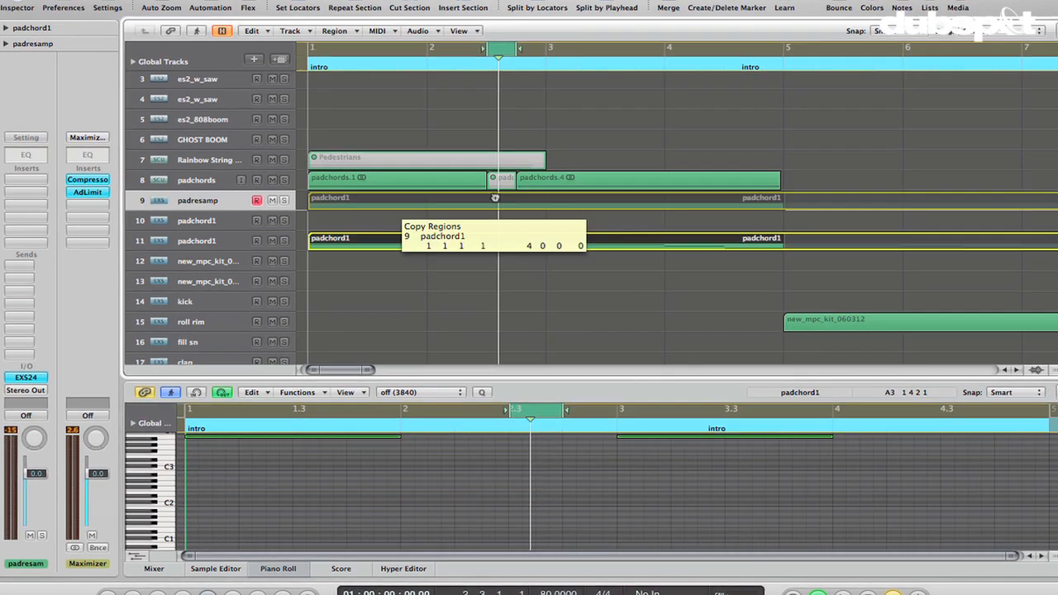
Step: Set the cycle range to bars 1 to 5 and play it back
{"action": "left_click_drag", "start_coordinate": [308, 48], "coordinate": [787, 98]}
{"action": "key", "text": "space"}
{"action": "key", "text": "space"}
{"action": "left_click", "coordinate": [7, 29]}
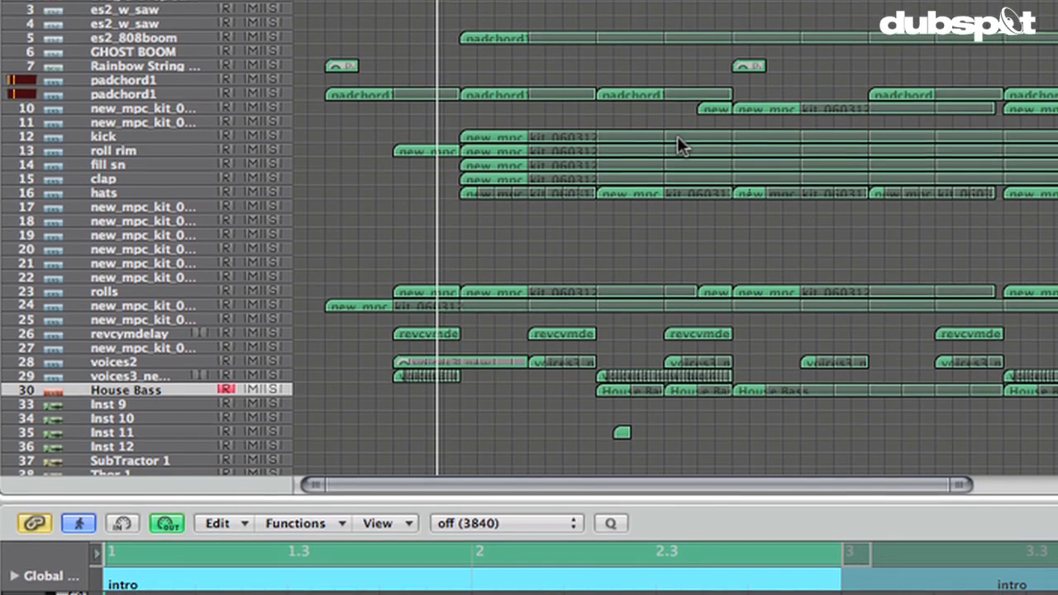
Step: Convert the short padchords.3 audio region to a new sampler track
{"action": "left_click", "coordinate": [538, 257]}
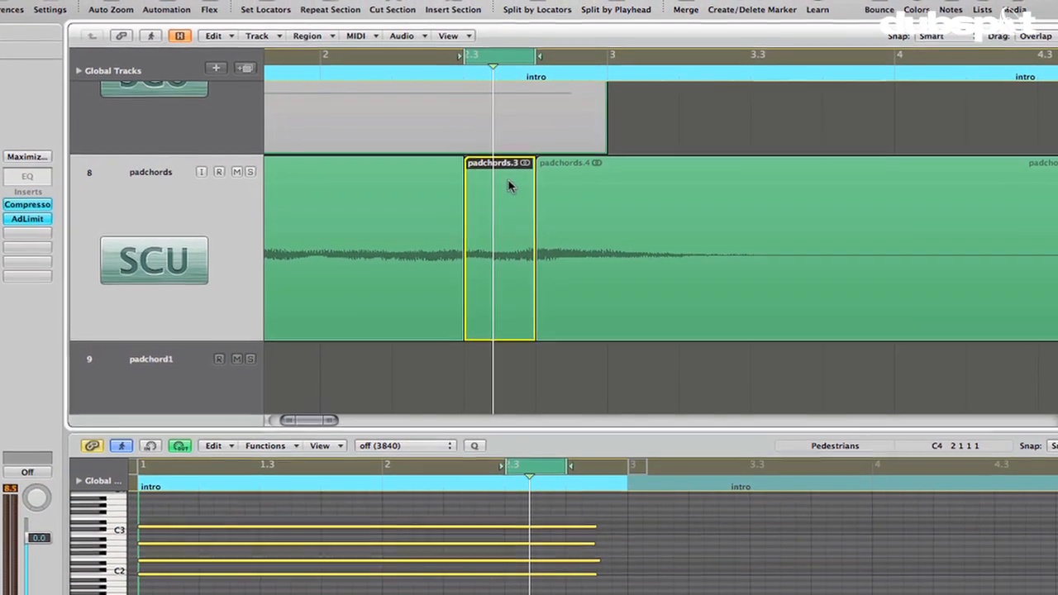
{"action": "right_click", "coordinate": [510, 187]}
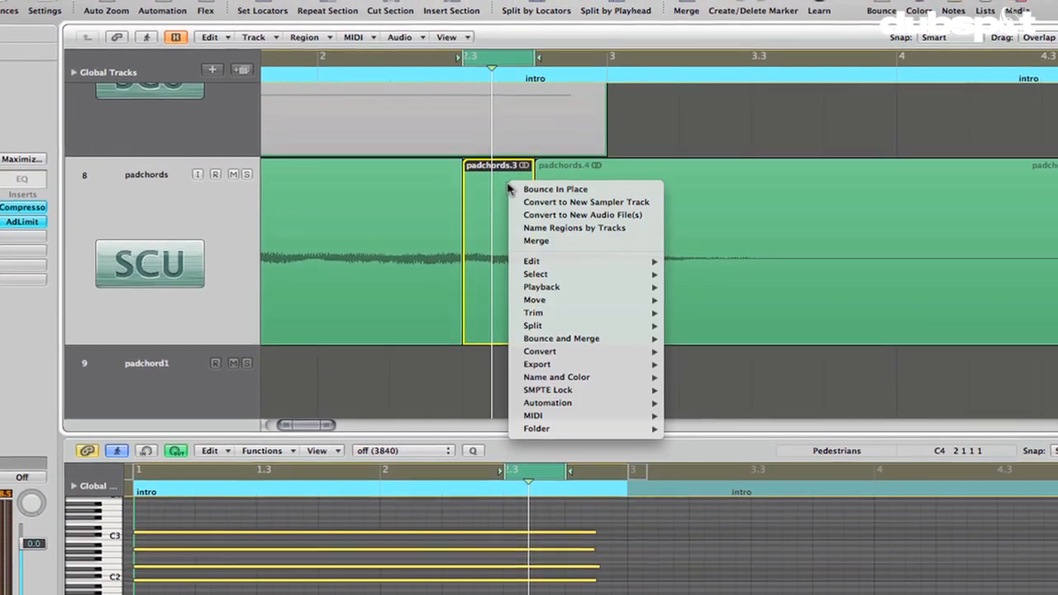
{"action": "mouse_move", "coordinate": [573, 346]}
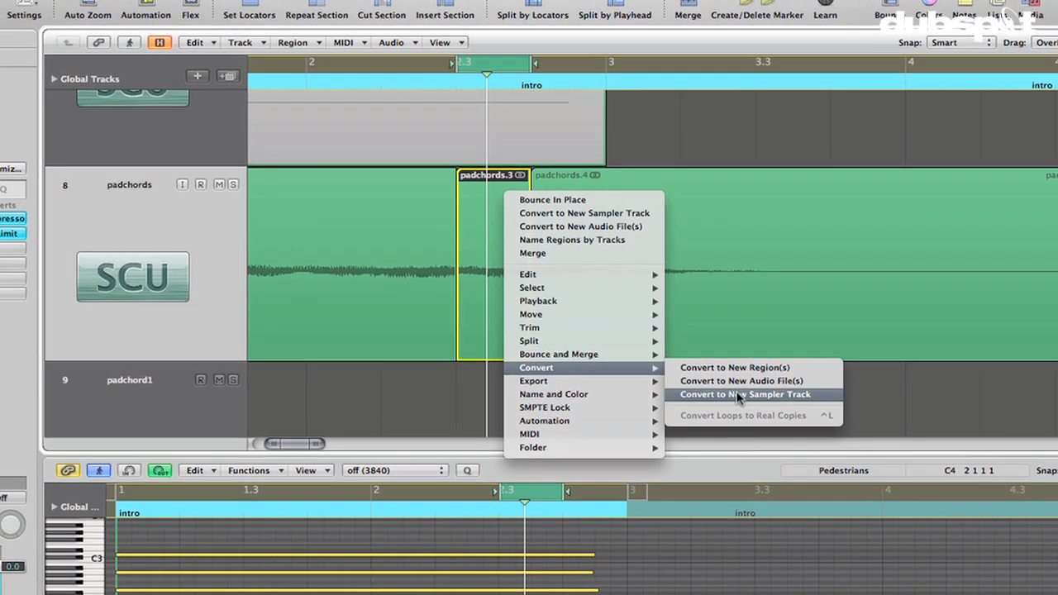
{"action": "left_click", "coordinate": [743, 390]}
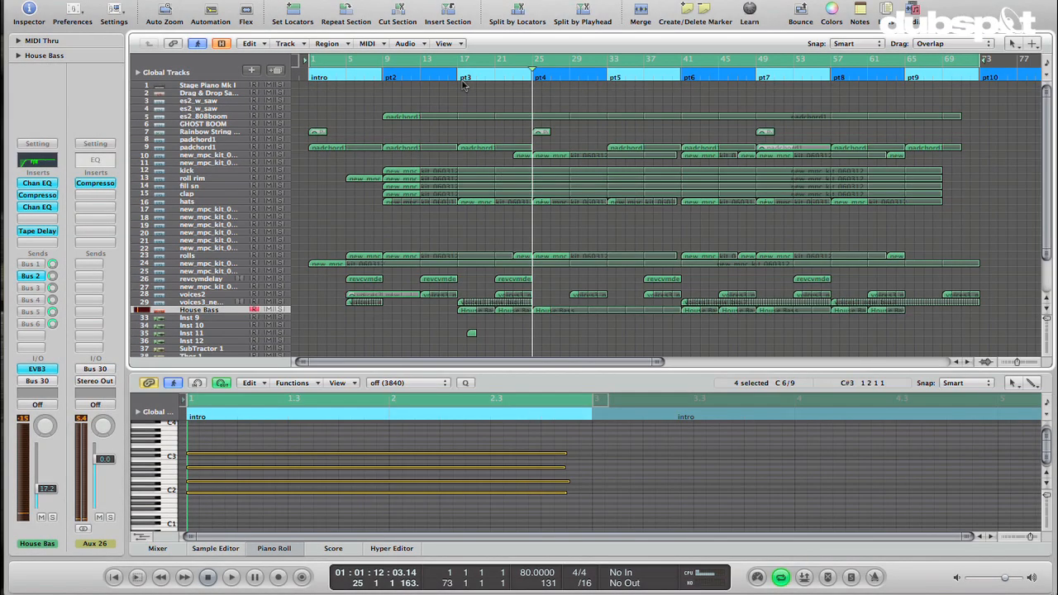
Step: Cycle the pt3 section, bars 17 to 25, and show the notes of its padchord1 region
{"action": "left_click_drag", "start_coordinate": [458, 66], "coordinate": [533, 65]}
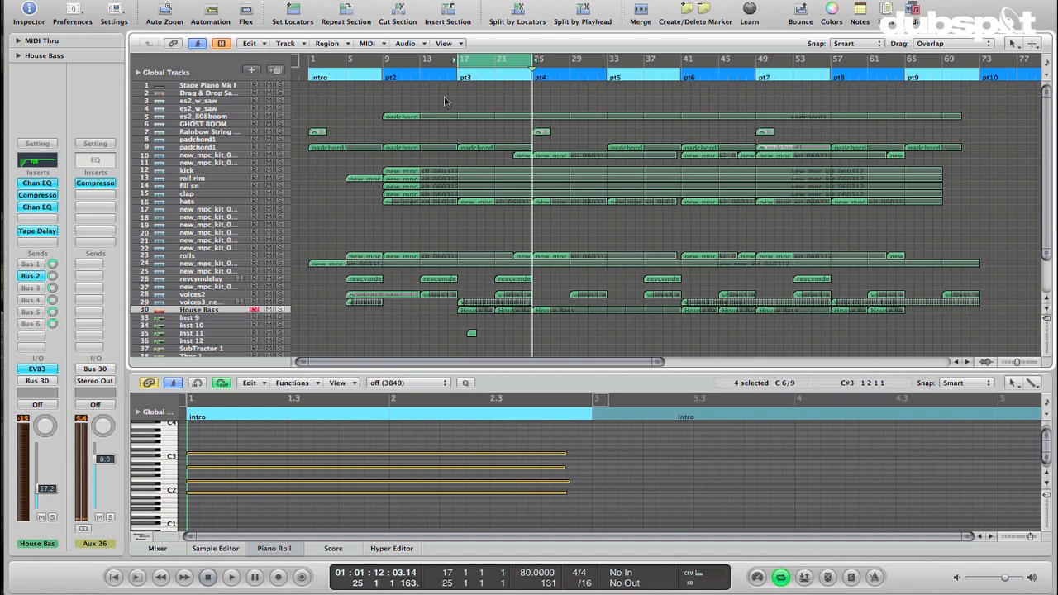
{"action": "left_click", "coordinate": [488, 147]}
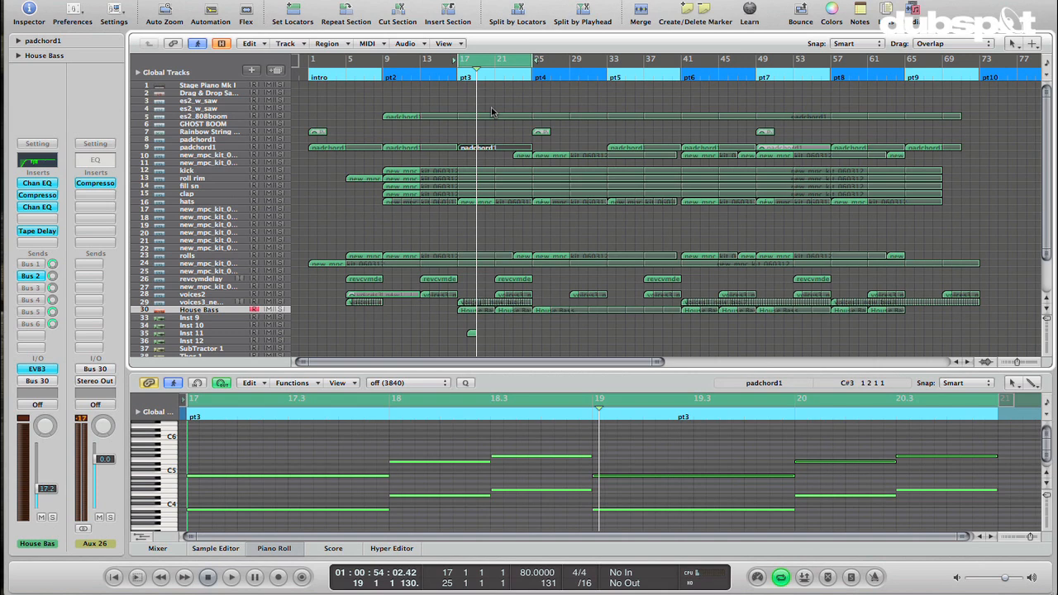
{"action": "scroll", "coordinate": [500, 92], "scroll_direction": "right", "scroll_amount": 1}
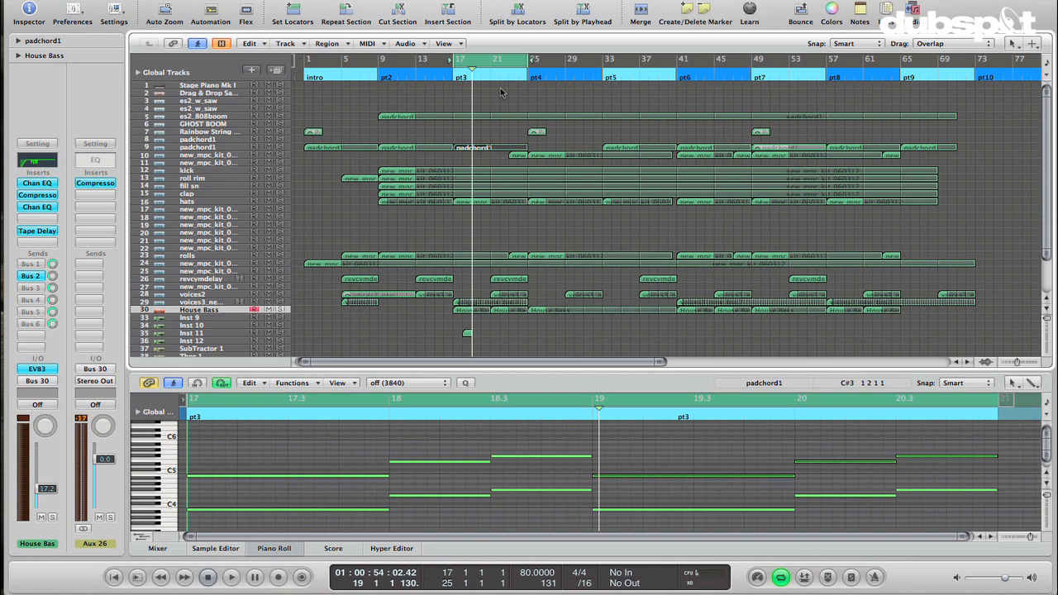
{"action": "scroll", "coordinate": [500, 92], "scroll_direction": "left", "scroll_amount": 1}
Step: Cycle the intro, bars 1 to 9, and solo the Pedestrians region on the Rainbow String Pad track
{"action": "left_click_drag", "start_coordinate": [423, 65], "coordinate": [347, 68]}
{"action": "left_click", "coordinate": [317, 133]}
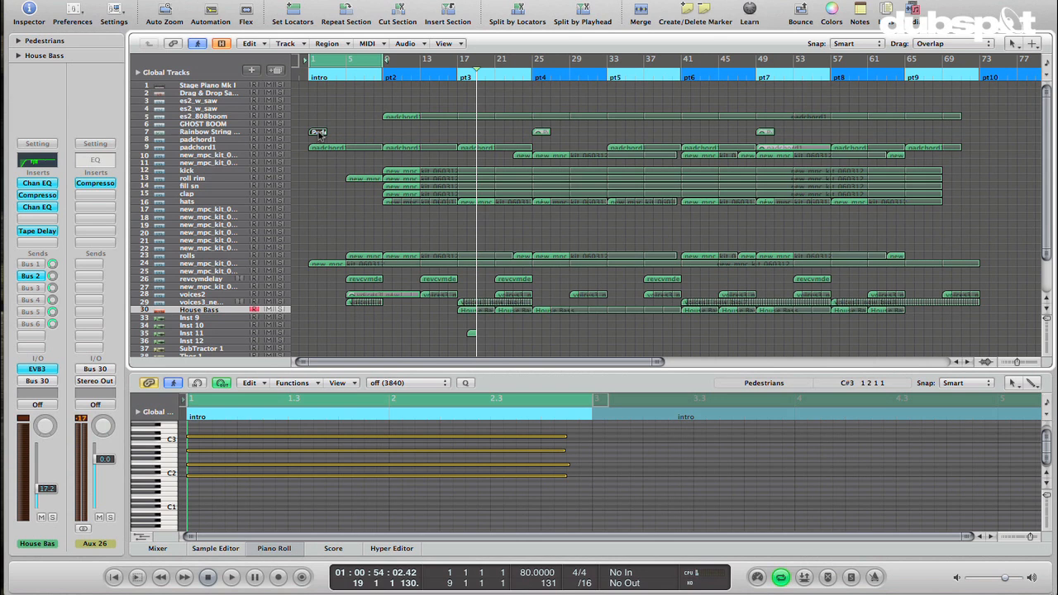
{"action": "key", "text": "s"}
{"action": "left_click", "coordinate": [230, 134]}
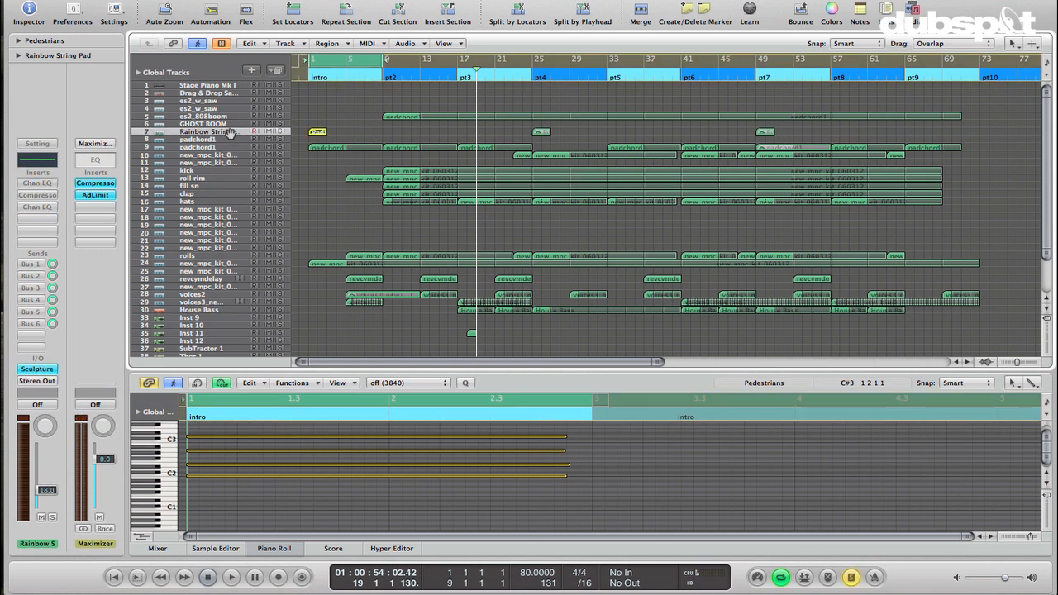
{"action": "scroll", "coordinate": [325, 489], "scroll_direction": "up", "scroll_amount": 2}
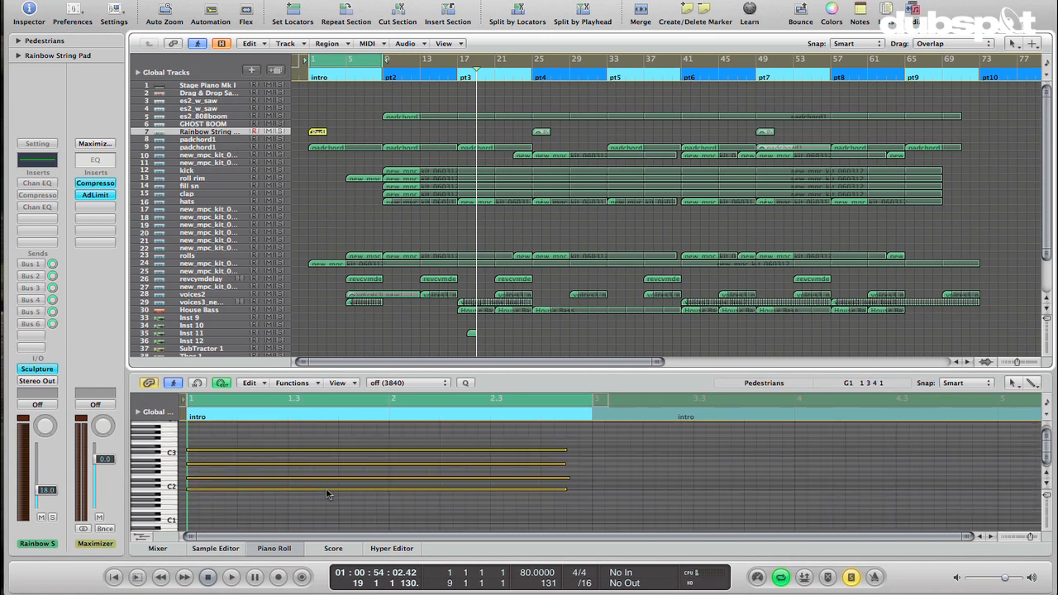
Step: Open the Rainbow String Pad track's Sculpture instrument, look through its Modeled Pads presets, and close it
{"action": "left_click", "coordinate": [35, 370]}
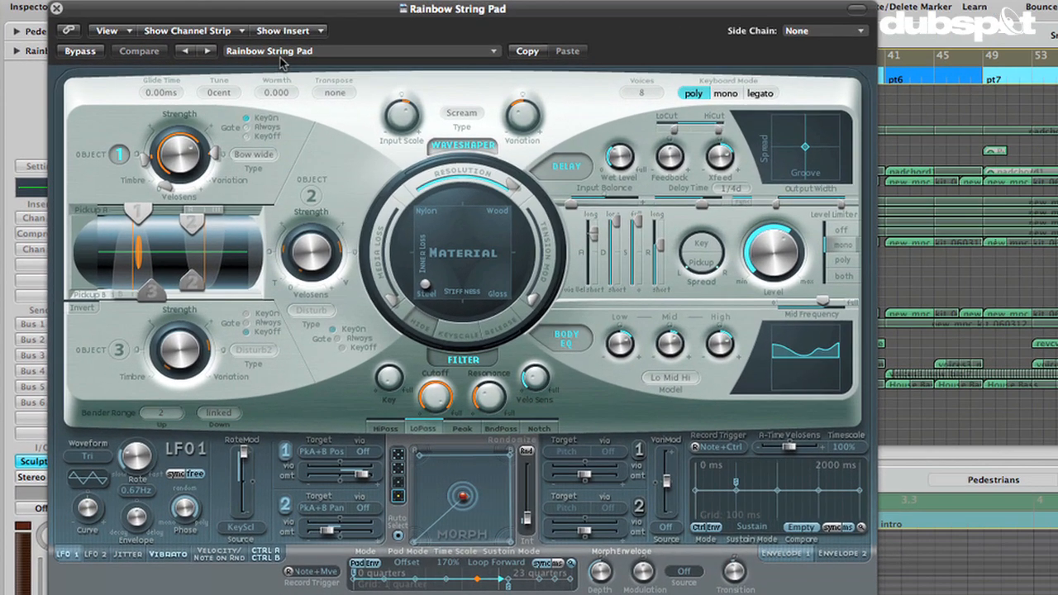
{"action": "left_click", "coordinate": [220, 56]}
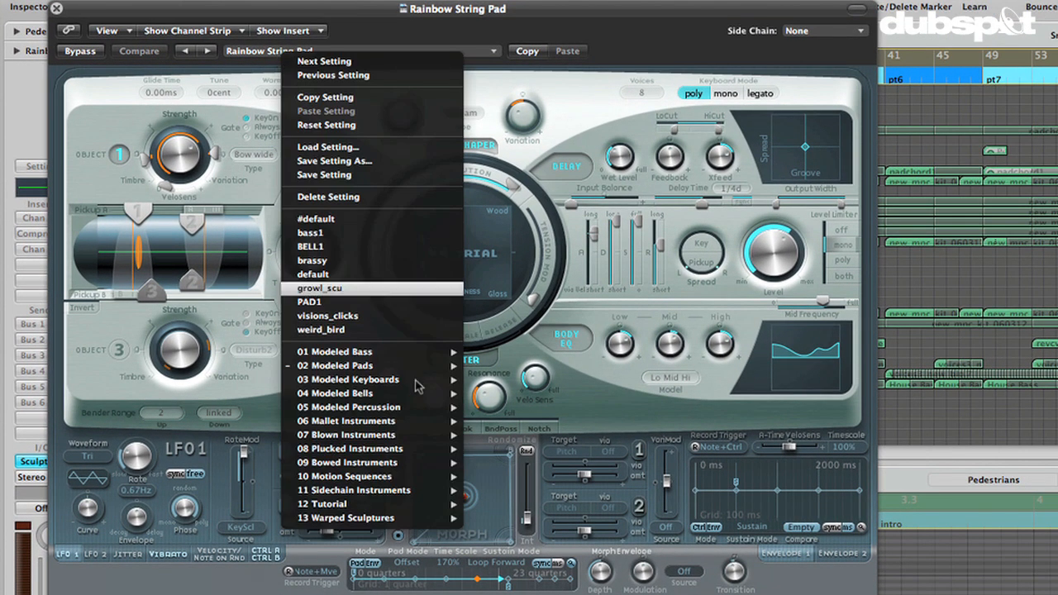
{"action": "mouse_move", "coordinate": [407, 369]}
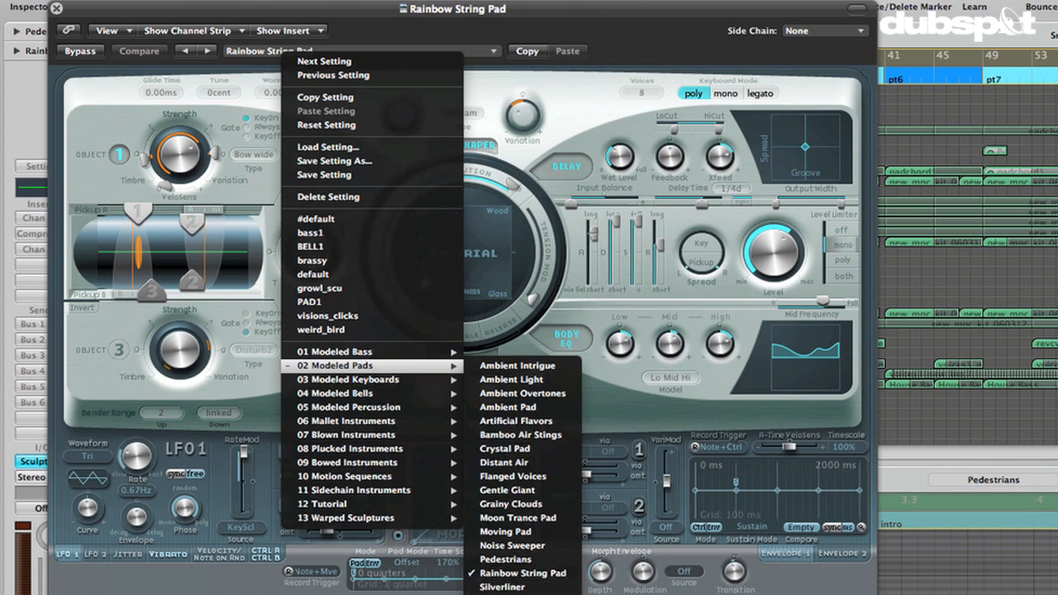
{"action": "left_click", "coordinate": [33, 21]}
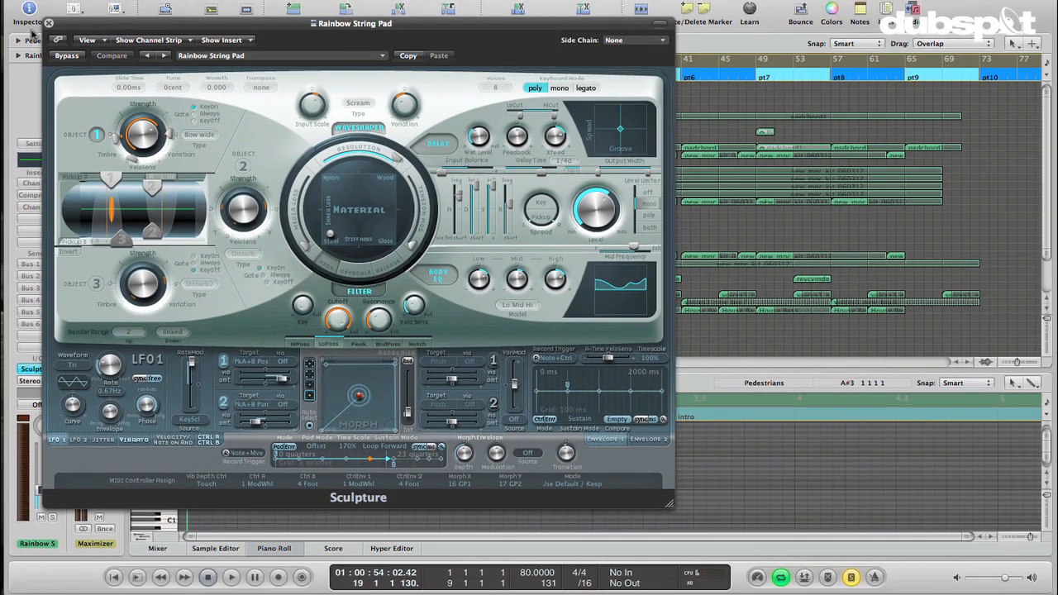
{"action": "left_click", "coordinate": [48, 23]}
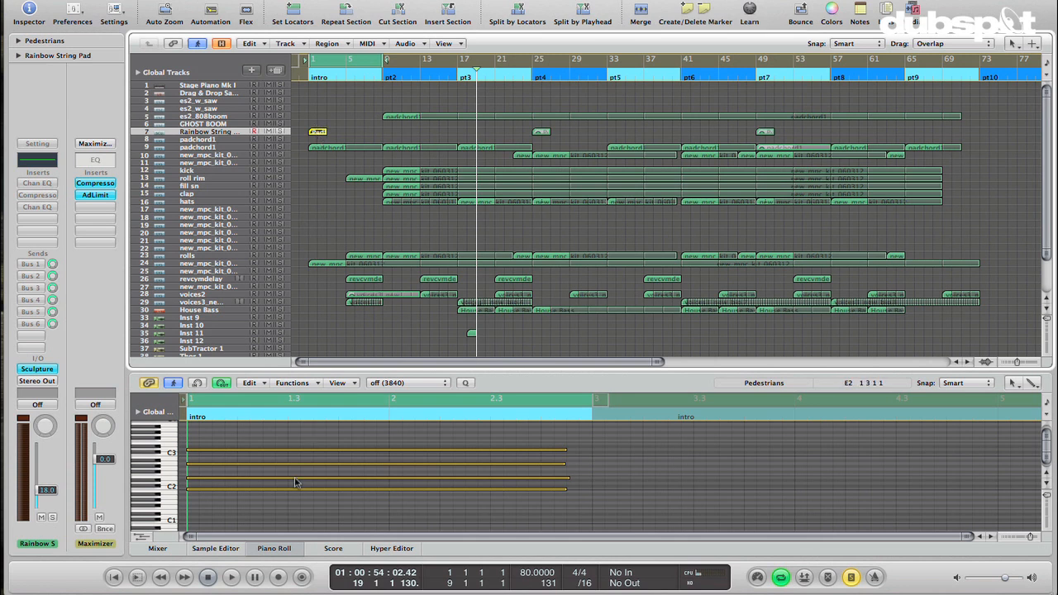
Step: Play the soloed Pedestrians region from the start of the intro
{"action": "left_click", "coordinate": [319, 133]}
{"action": "left_click", "coordinate": [318, 134]}
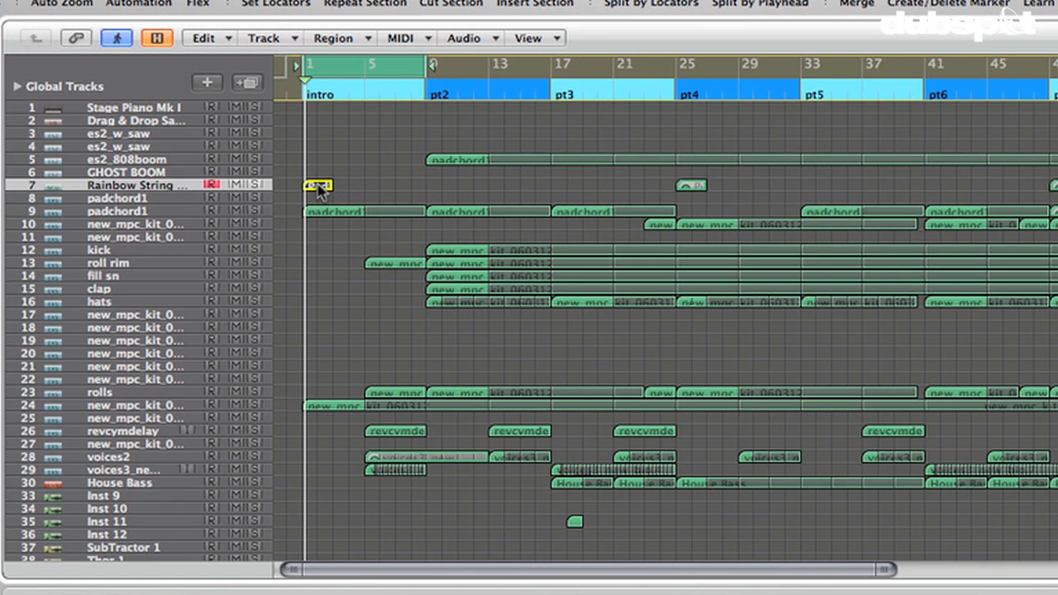
{"action": "key", "text": "space"}
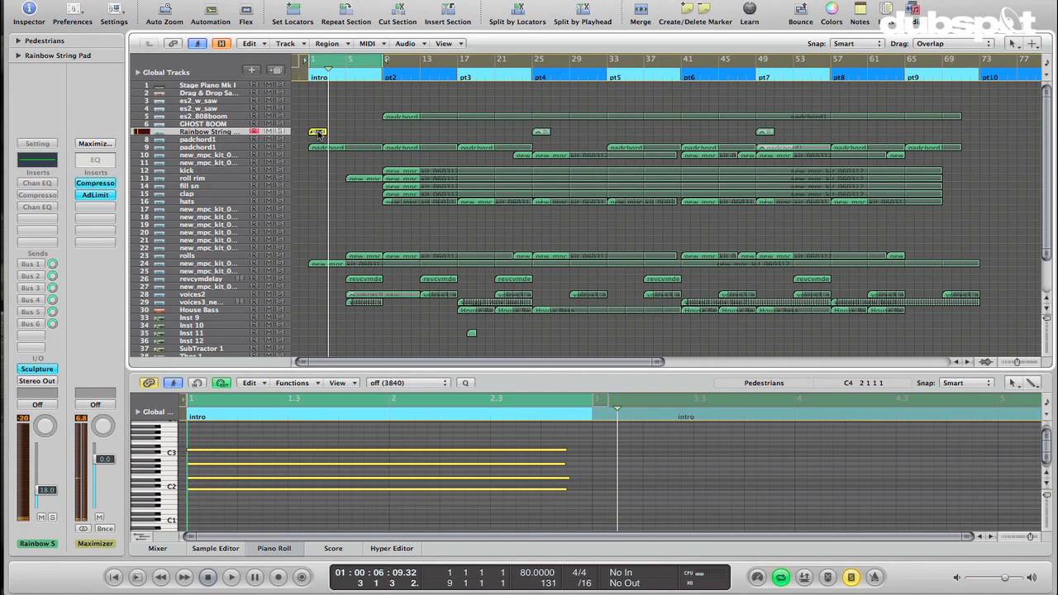
Step: Bounce the Pedestrians region in place to a new track named padchords, with the source muted and the effect tail added to file and region
{"action": "key", "text": "ctrl+Down"}
{"action": "key", "text": "ctrl+Down"}
{"action": "key", "text": "ctrl+Down"}
{"action": "key", "text": "ctrl+Right"}
{"action": "key", "text": "ctrl+Right"}
{"action": "key", "text": "ctrl+Right"}
{"action": "key", "text": "ctrl+Right"}
{"action": "key", "text": "ctrl+Right"}
{"action": "key", "text": "ctrl+Right"}
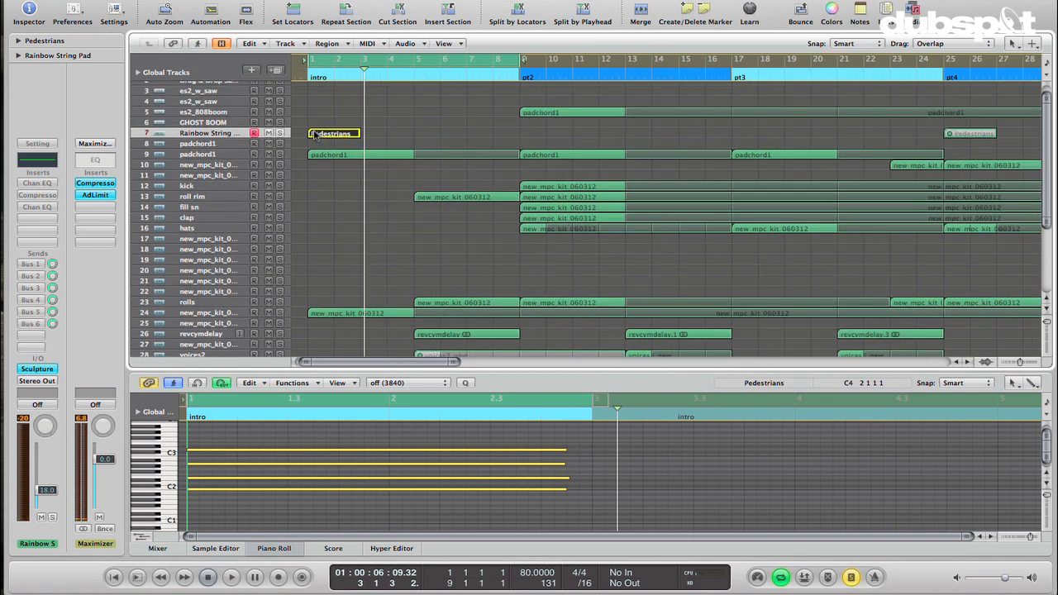
{"action": "scroll", "coordinate": [315, 135], "scroll_direction": "up", "scroll_amount": 1}
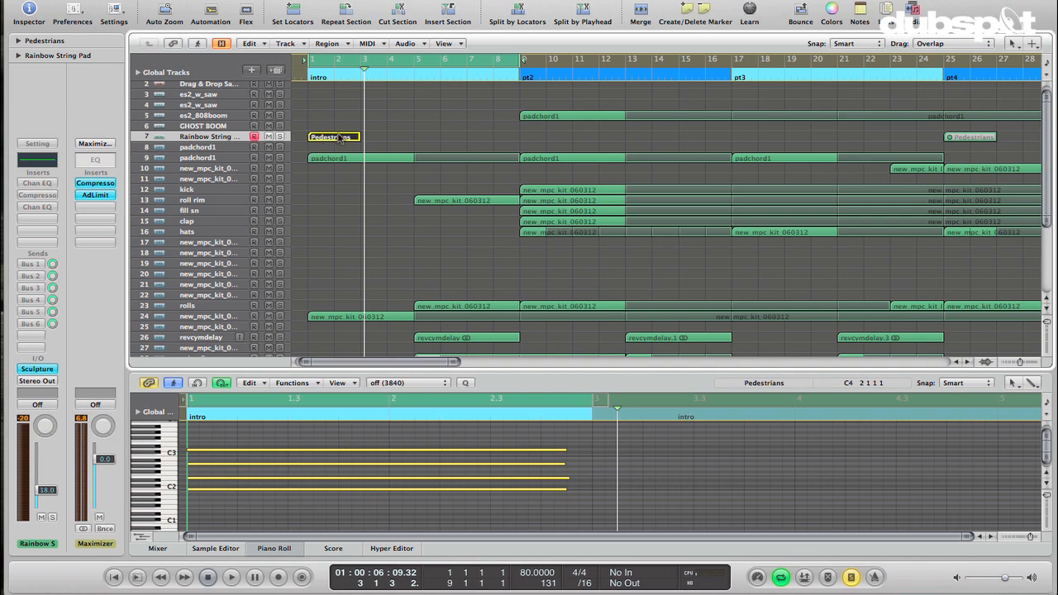
{"action": "right_click", "coordinate": [339, 138]}
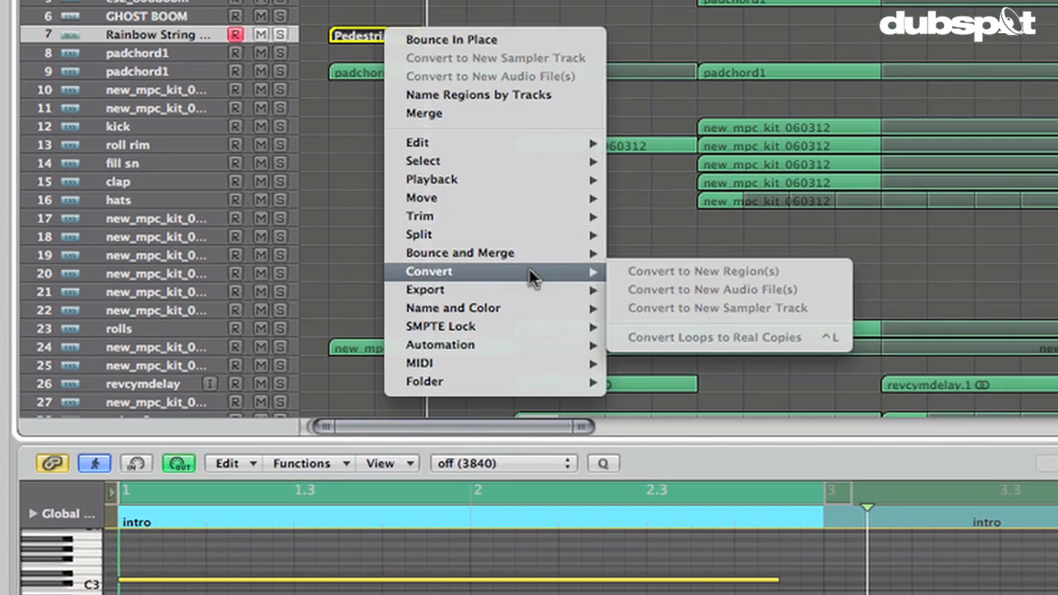
{"action": "mouse_move", "coordinate": [526, 262]}
{"action": "left_click", "coordinate": [691, 253]}
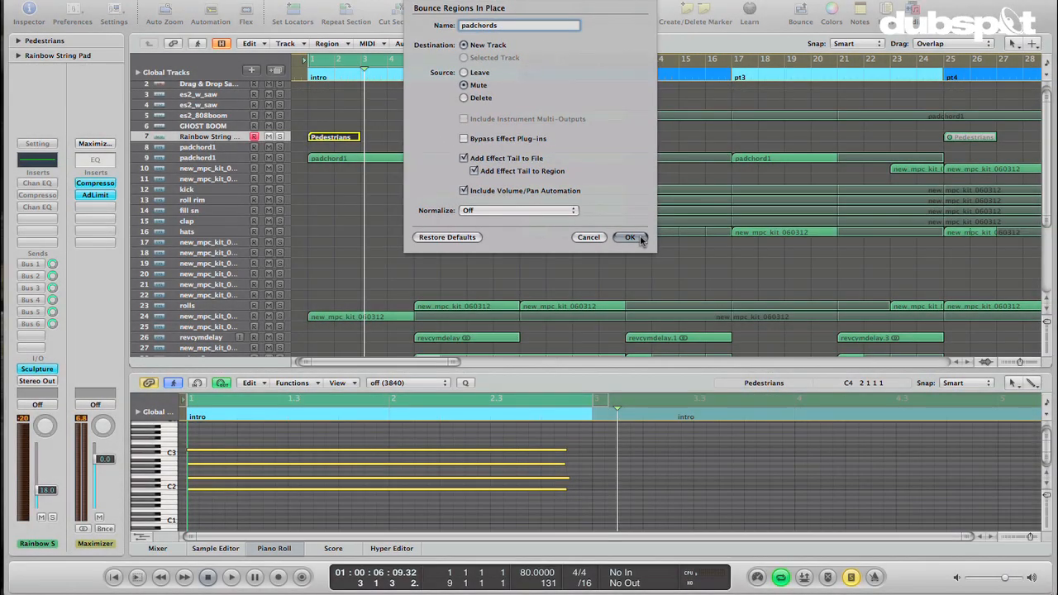
{"action": "left_click", "coordinate": [640, 239]}
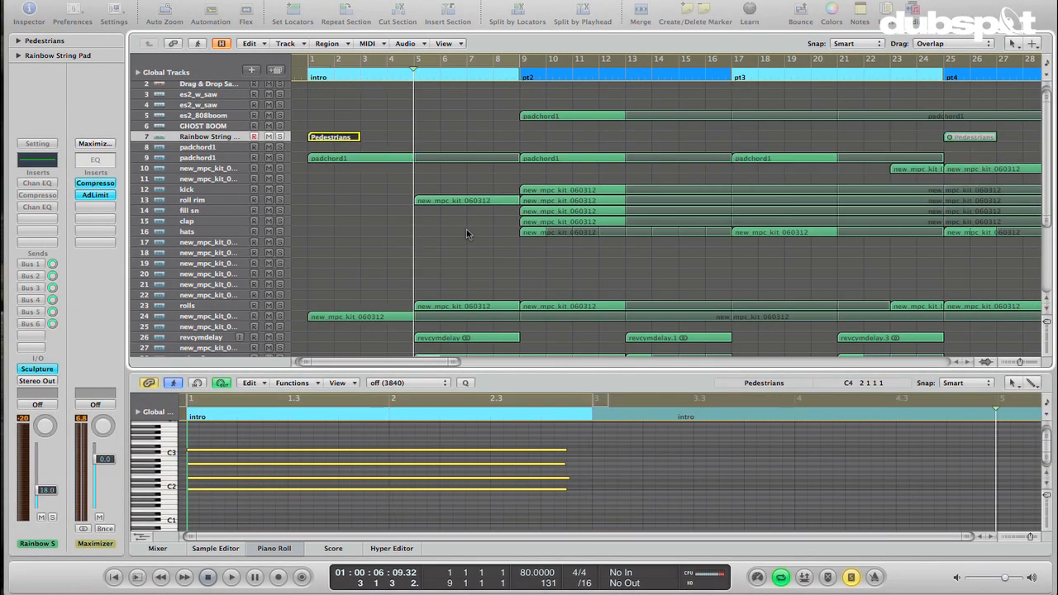
Step: Examine the waveform of the bounced padchords region up close
{"action": "key", "text": "ctrl+Down"}
{"action": "key", "text": "ctrl+Down"}
{"action": "key", "text": "ctrl+Down"}
{"action": "key", "text": "ctrl+Down"}
{"action": "key", "text": "ctrl+Down"}
{"action": "key", "text": "ctrl+Down"}
{"action": "key", "text": "ctrl+Down"}
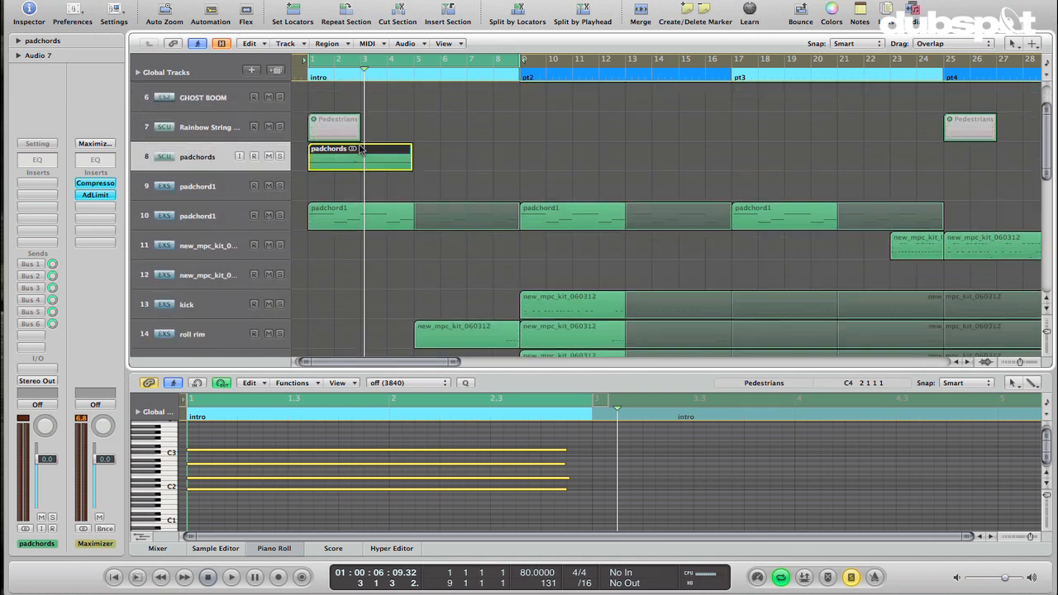
{"action": "key", "text": "ctrl+Right"}
{"action": "key", "text": "ctrl+Right"}
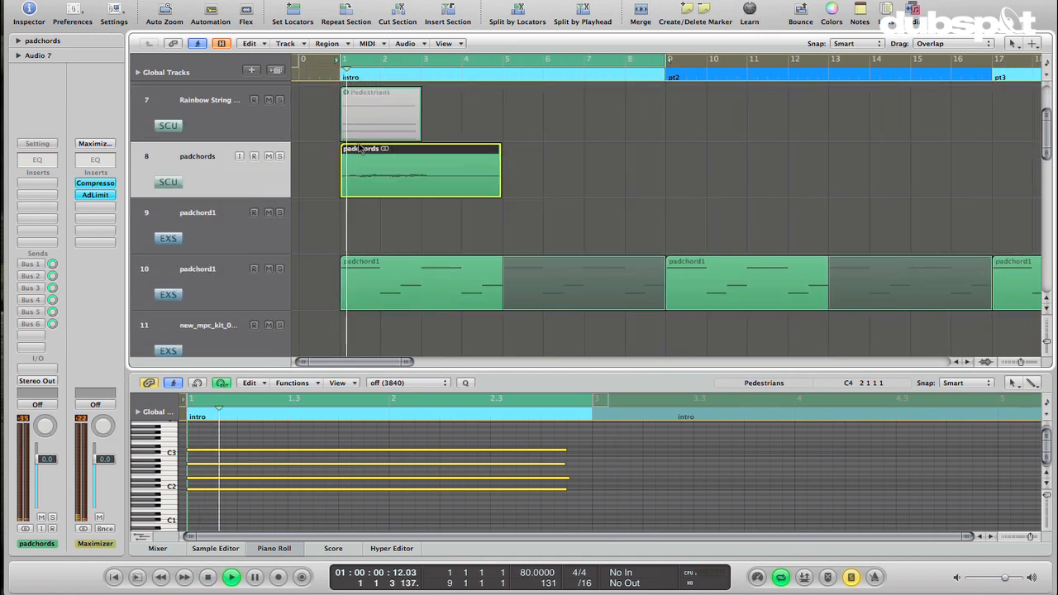
{"action": "key", "text": "ctrl+Right"}
{"action": "key", "text": "ctrl+Right"}
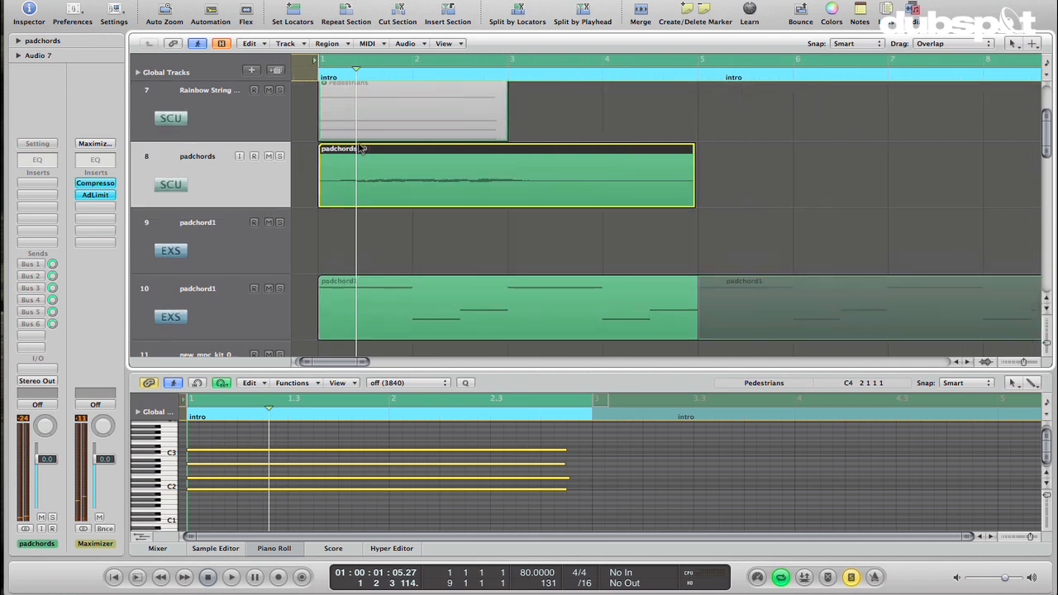
{"action": "key", "text": "ctrl+Down"}
{"action": "key", "text": "ctrl+Down"}
{"action": "key", "text": "ctrl+Down"}
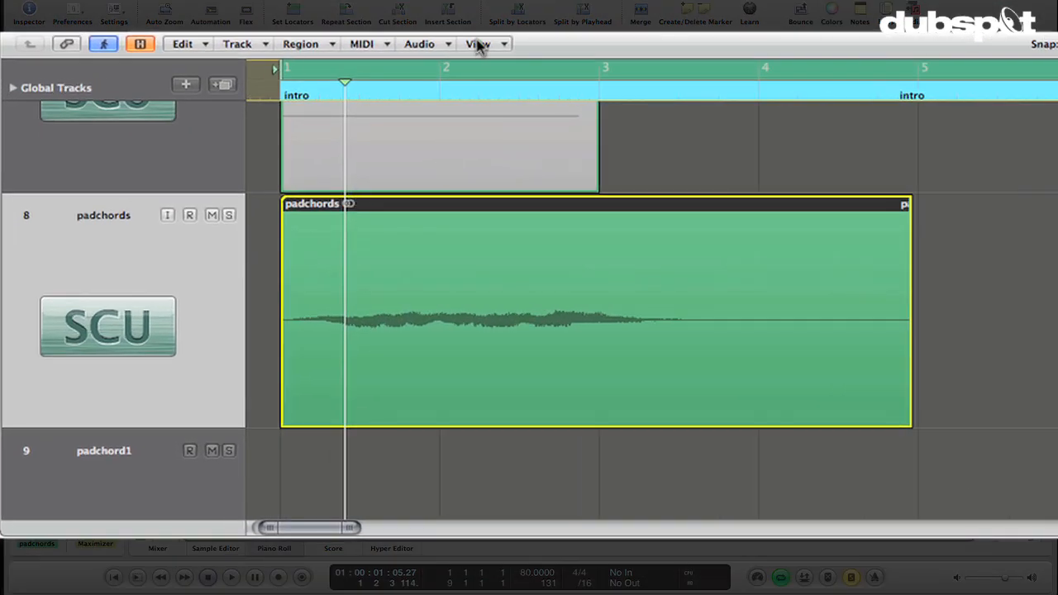
Step: Cycle bar 2 to bar 3 of the padchords region and audition it for a usable portion
{"action": "left_click_drag", "start_coordinate": [441, 74], "coordinate": [591, 92]}
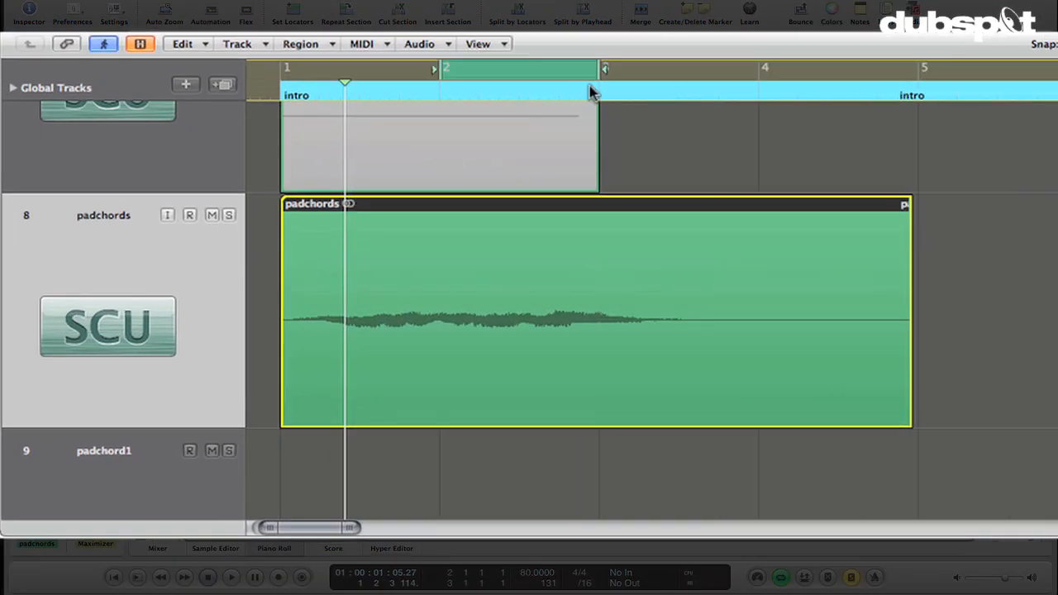
{"action": "left_click", "coordinate": [472, 75]}
{"action": "left_click_drag", "start_coordinate": [472, 76], "coordinate": [523, 84]}
{"action": "key", "text": "space"}
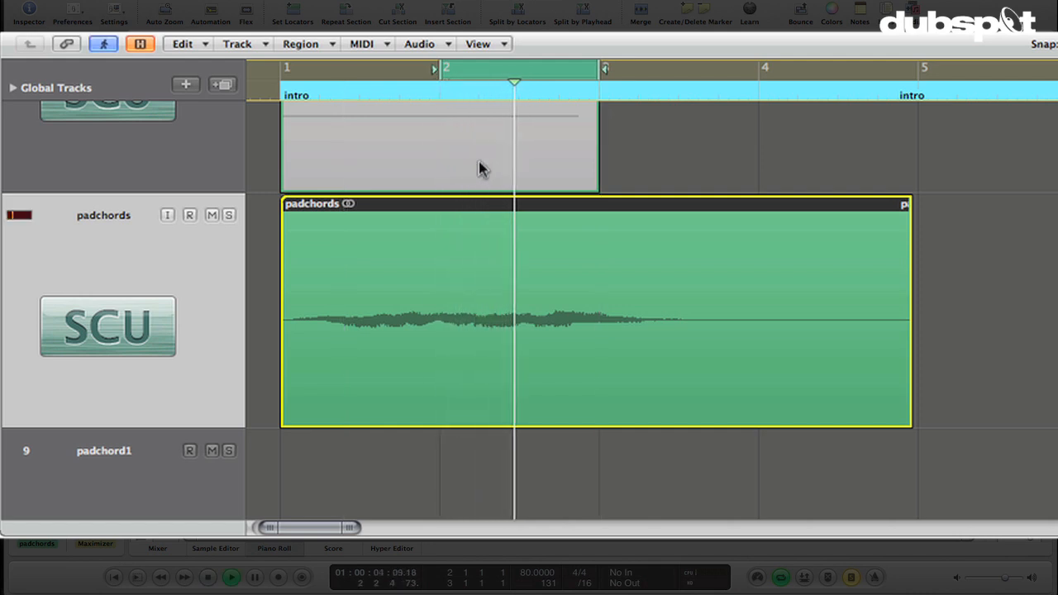
{"action": "key", "text": "space"}
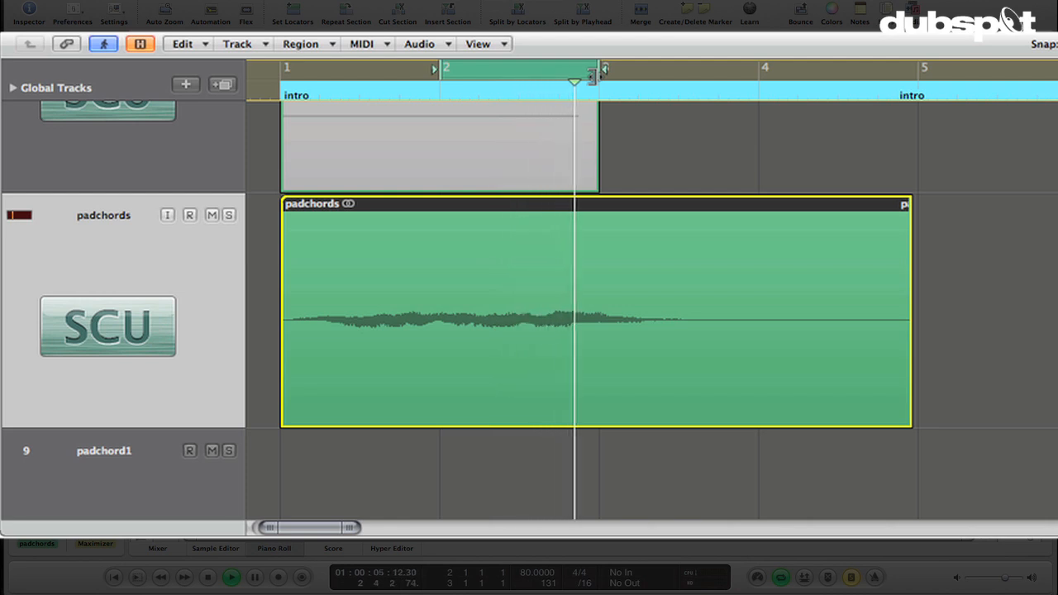
{"action": "key", "text": "space"}
Step: Narrow the cycle range to start at bar 2 beat 3 and end at bar 3, and audition it
{"action": "left_click_drag", "start_coordinate": [522, 73], "coordinate": [603, 74]}
{"action": "key", "text": "space"}
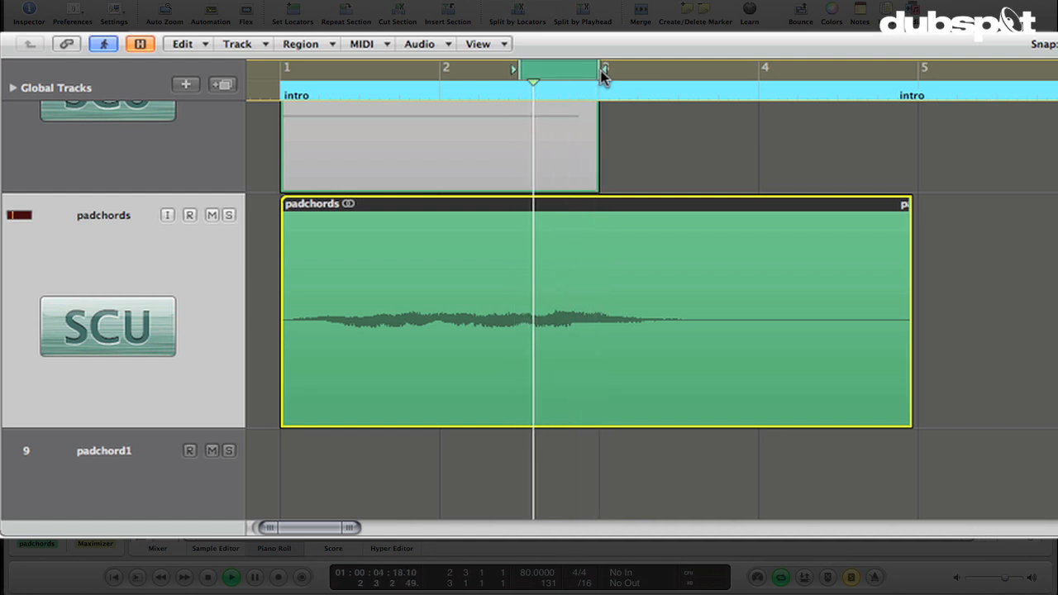
{"action": "key", "text": "space"}
Step: Activate the Scissors tool, shorten the cycle range to end at bar 2 beat 4, and play the one-beat loop
{"action": "key", "text": "Escape"}
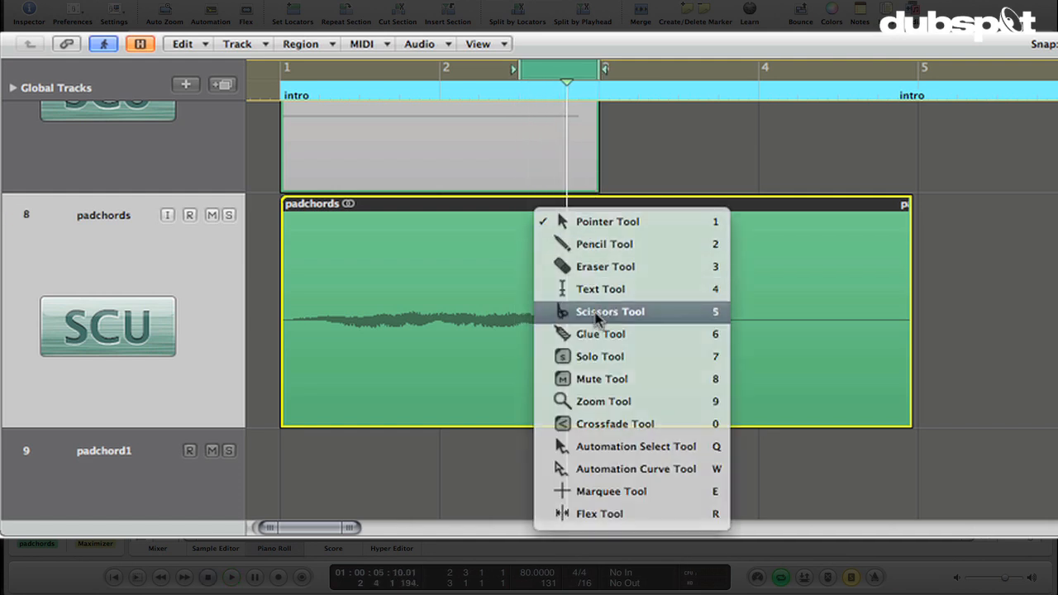
{"action": "left_click", "coordinate": [601, 309]}
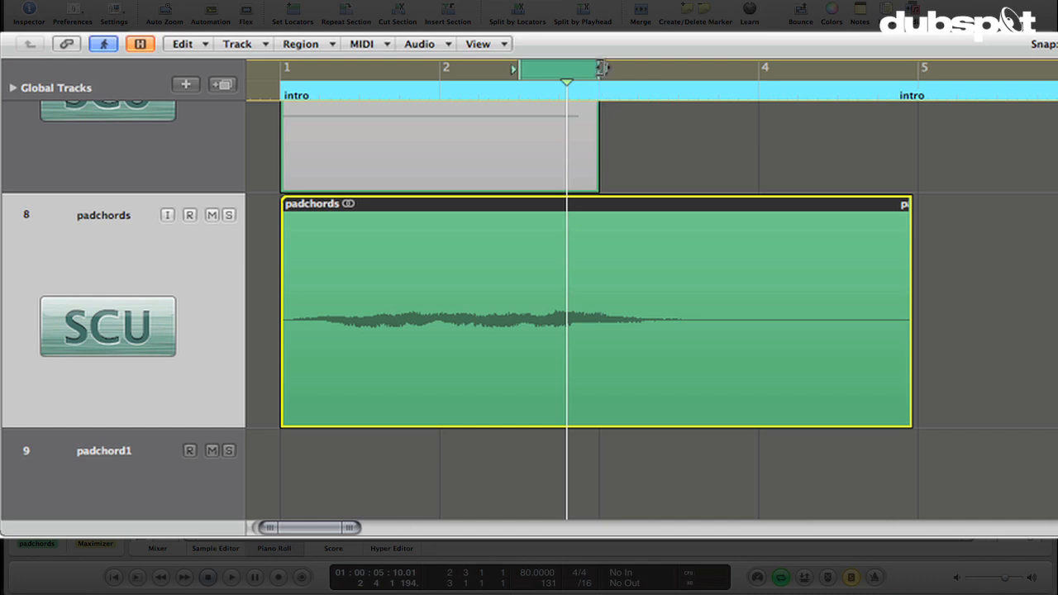
{"action": "left_click_drag", "start_coordinate": [603, 70], "coordinate": [565, 123]}
{"action": "key", "text": "space"}
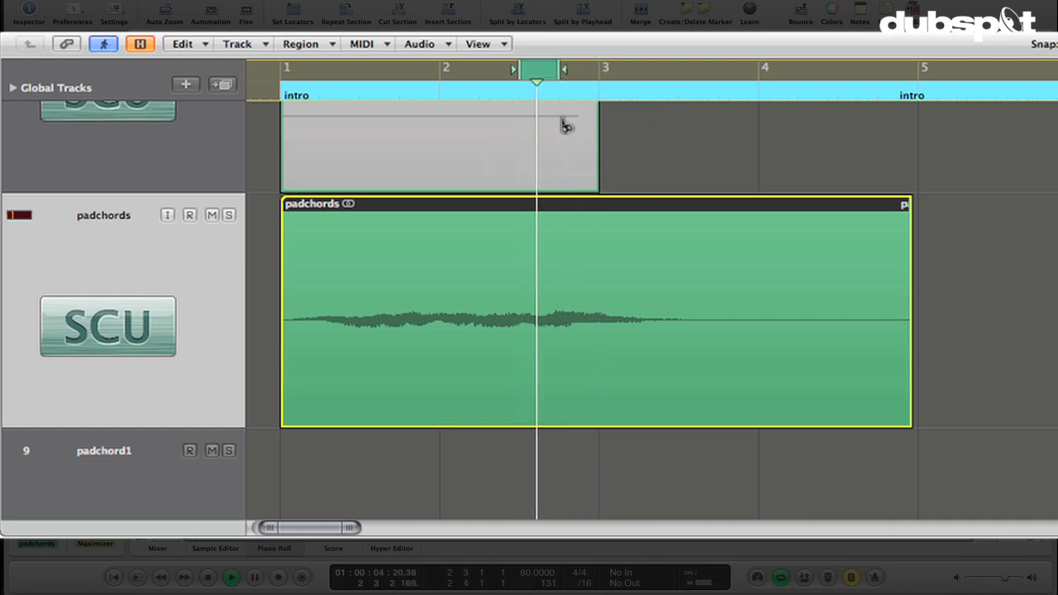
{"action": "key", "text": "ctrl+Right"}
{"action": "key", "text": "ctrl+Right"}
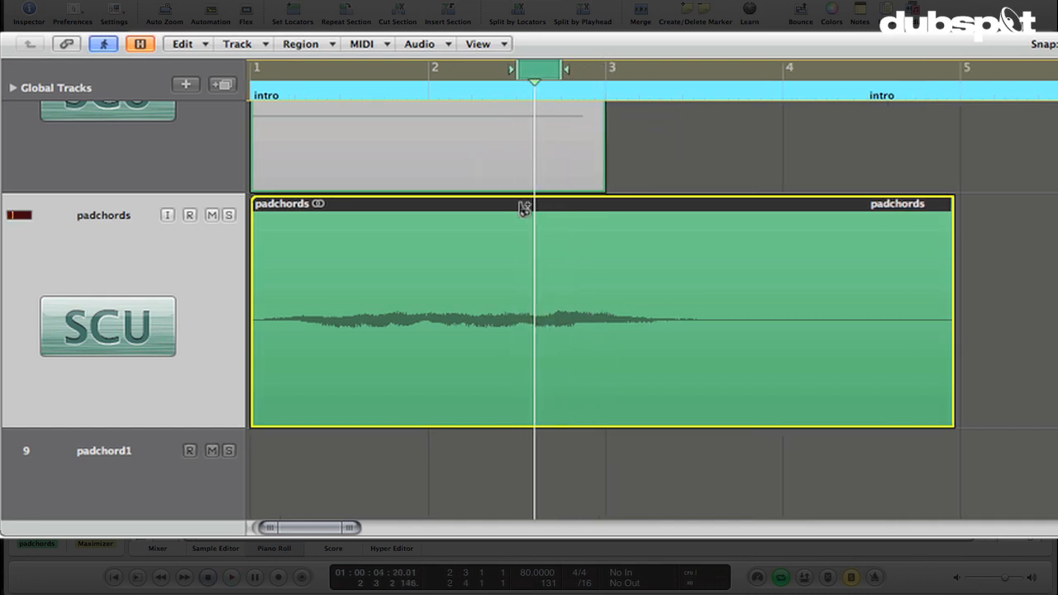
Step: Split the padchords region at bar 2 beat 3 and at bar 2 beat 4, and stop playback
{"action": "left_click", "coordinate": [500, 364]}
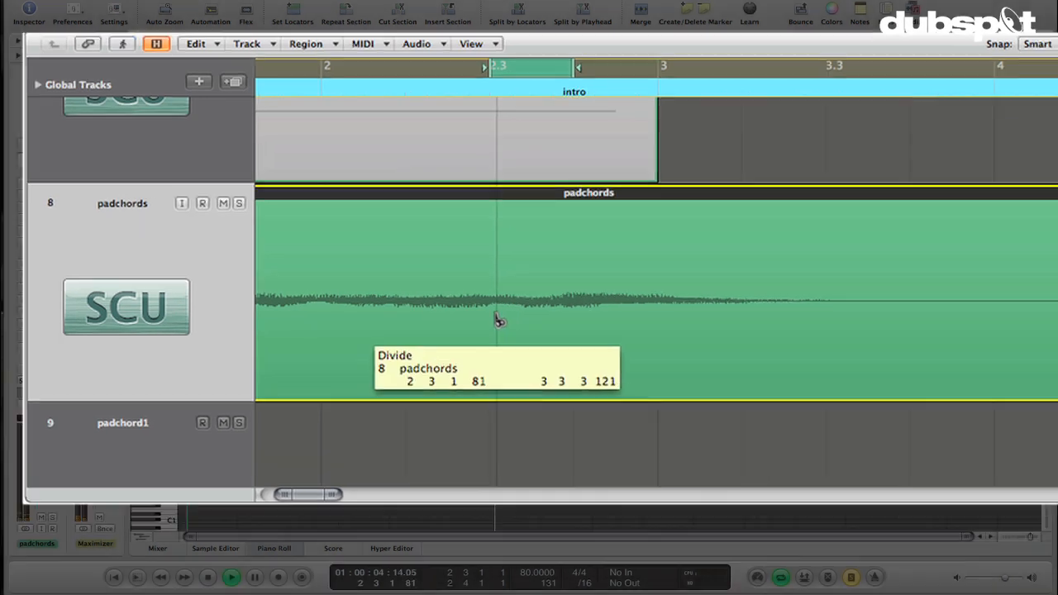
{"action": "left_click", "coordinate": [570, 340]}
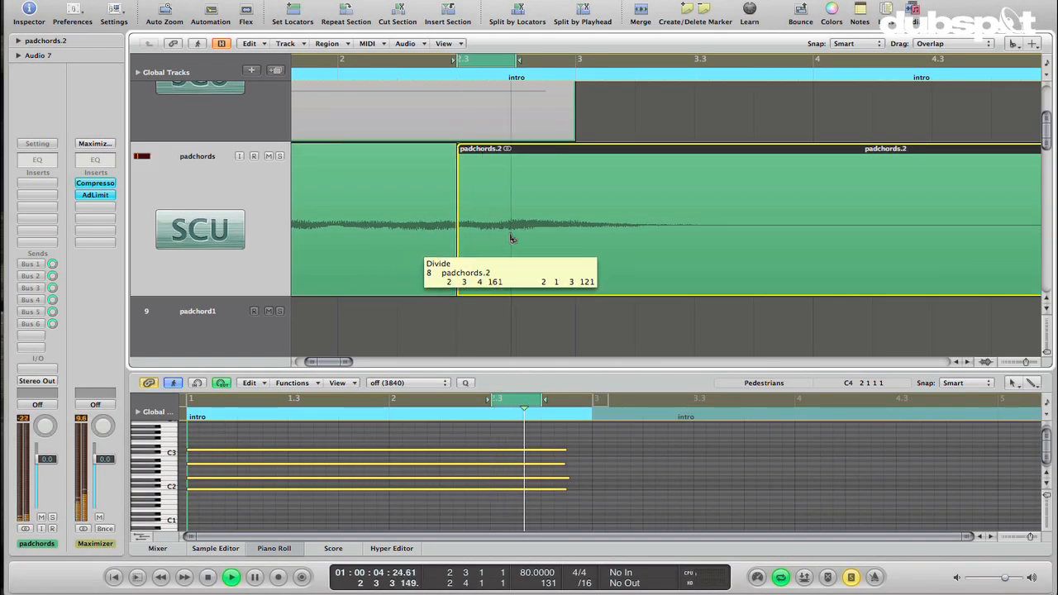
{"action": "left_click", "coordinate": [516, 238]}
{"action": "key", "text": "Escape"}
{"action": "left_click", "coordinate": [518, 238]}
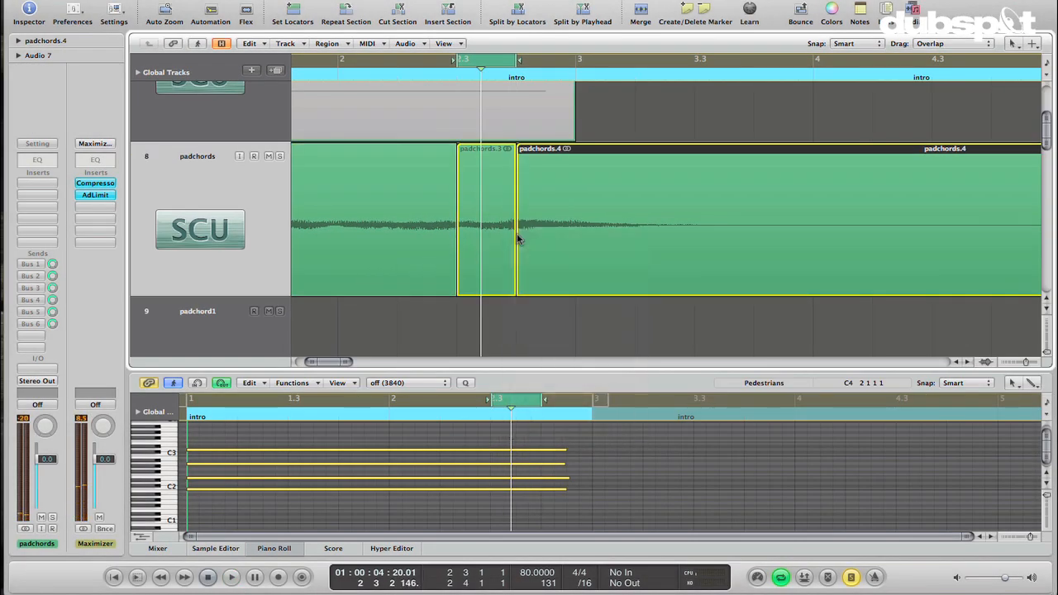
Step: Select only the one-beat slice between the two cuts and start converting it to a new sampler track
{"action": "left_click", "coordinate": [492, 166]}
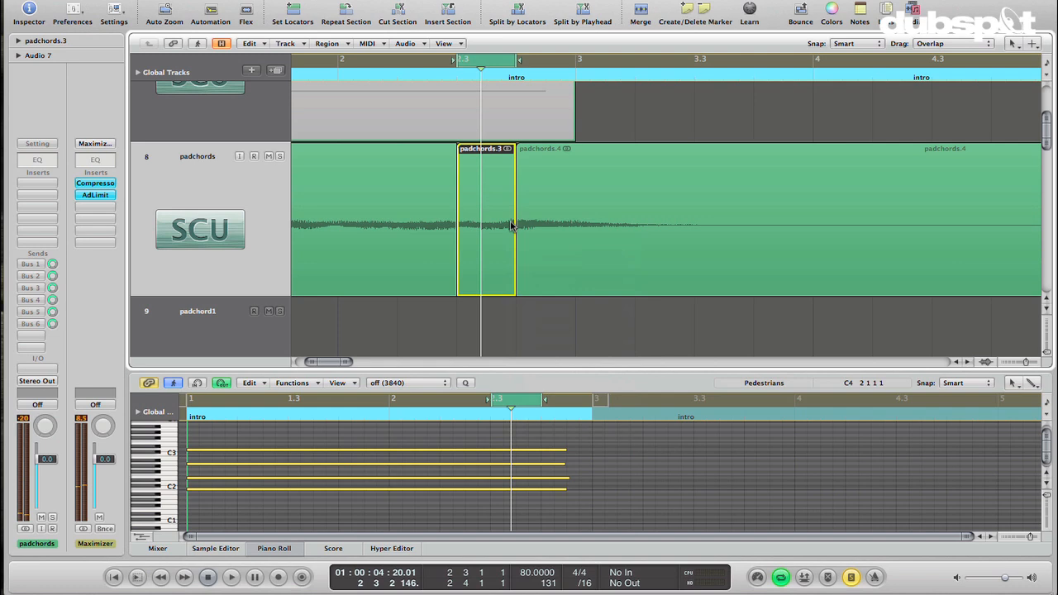
{"action": "right_click", "coordinate": [494, 168]}
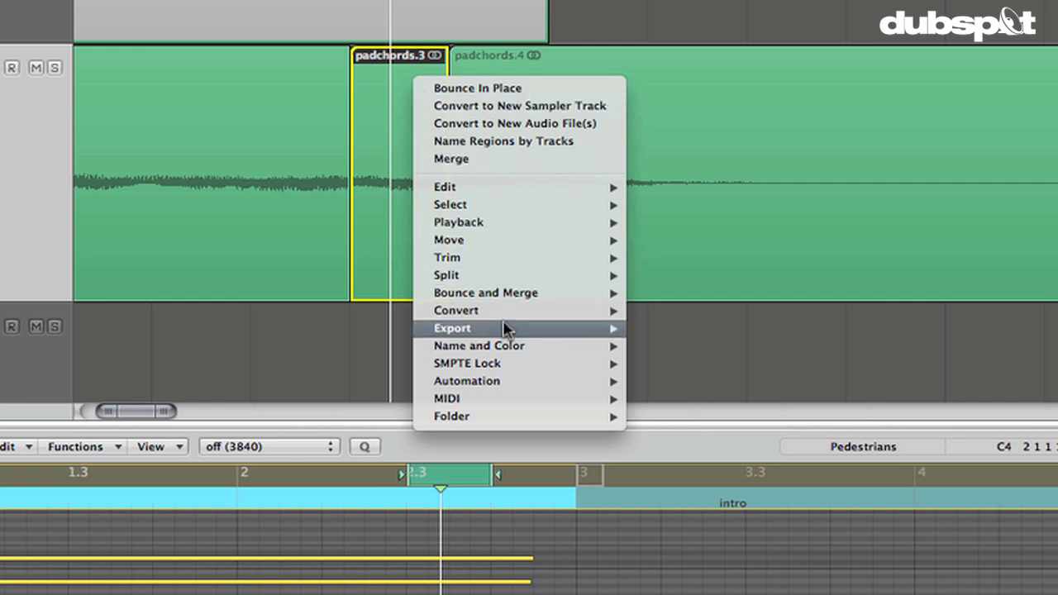
{"action": "mouse_move", "coordinate": [504, 318]}
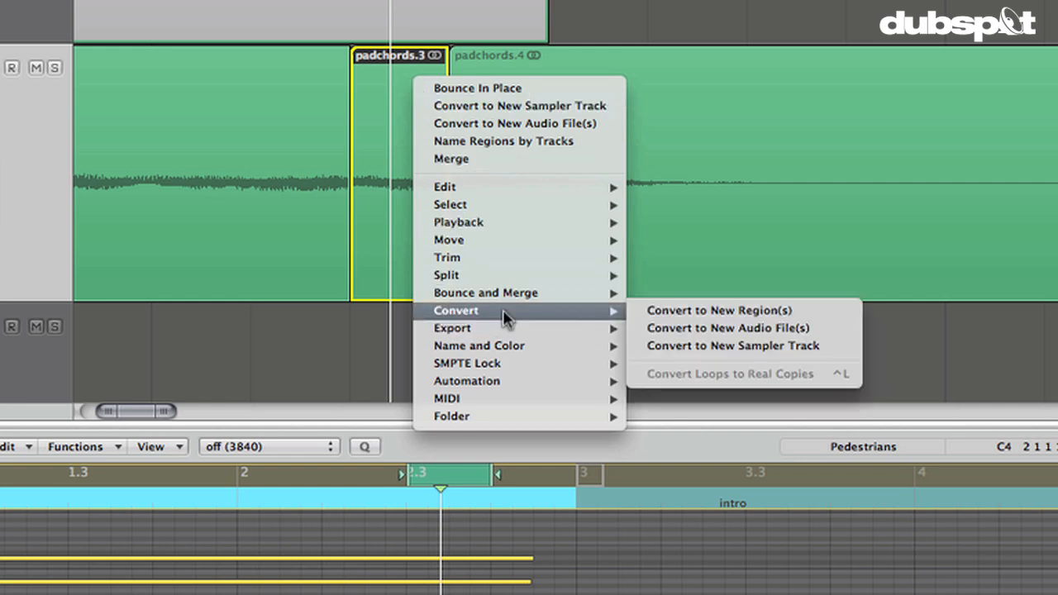
{"action": "left_click", "coordinate": [723, 347]}
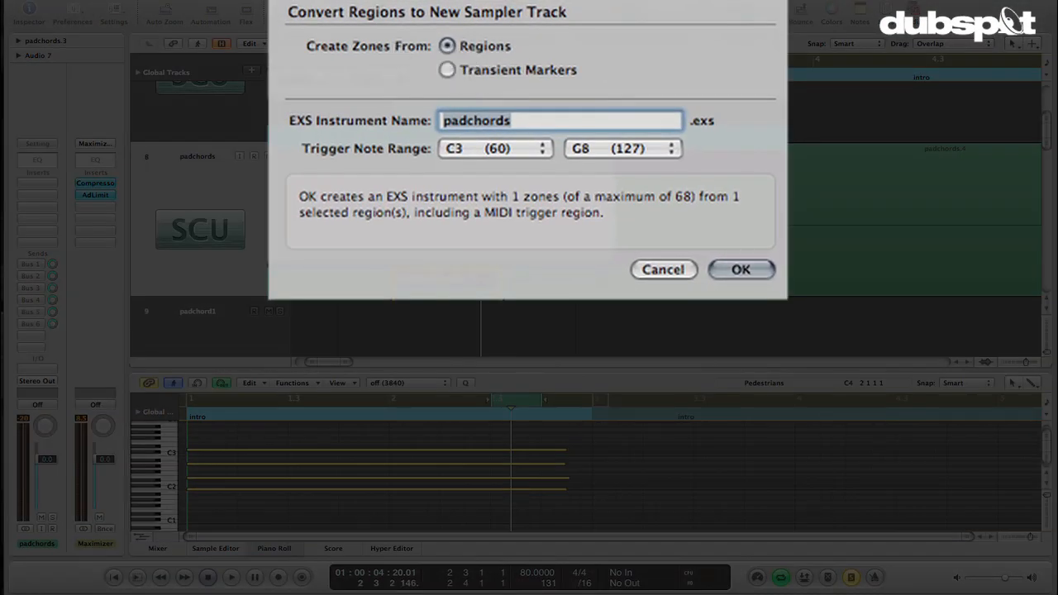
Step: Name the EXS instrument padresamp and create the sampler track with zones from regions
{"action": "left_click", "coordinate": [533, 122]}
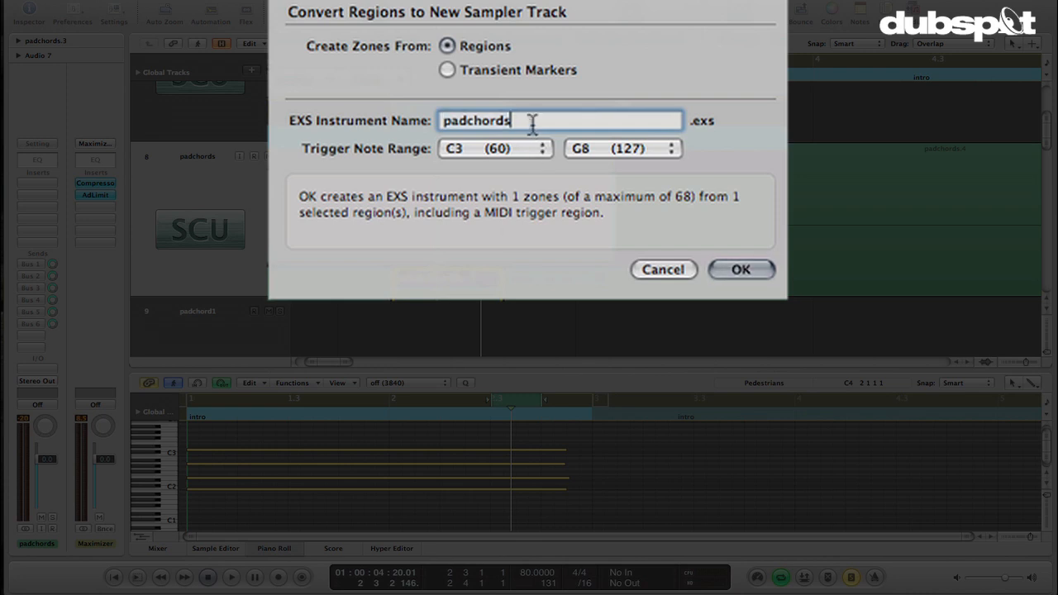
{"action": "key", "text": "BackSpace"}
{"action": "key", "text": "BackSpace"}
{"action": "key", "text": "BackSpace"}
{"action": "key", "text": "BackSpace"}
{"action": "key", "text": "BackSpace"}
{"action": "key", "text": "BackSpace"}
{"action": "type", "text": "resamp"}
{"action": "double_click", "coordinate": [446, 122]}
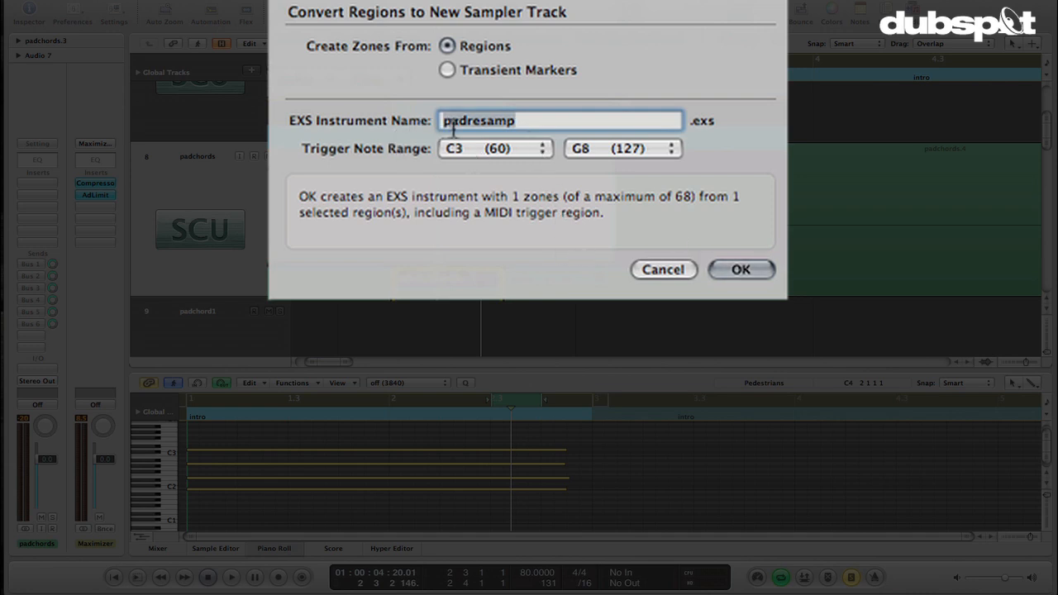
{"action": "left_click", "coordinate": [548, 123]}
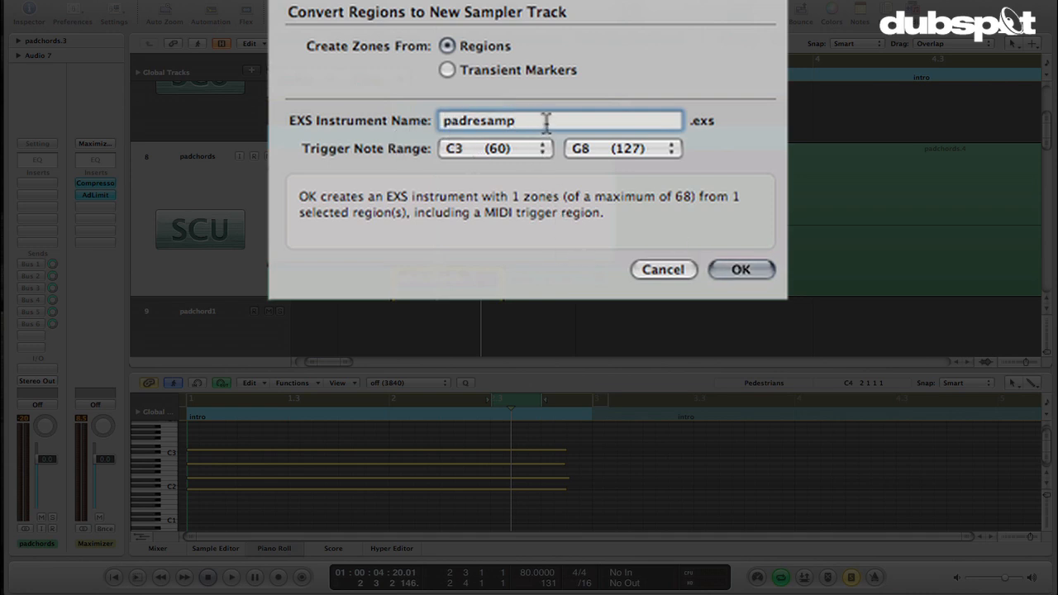
{"action": "left_click", "coordinate": [742, 270]}
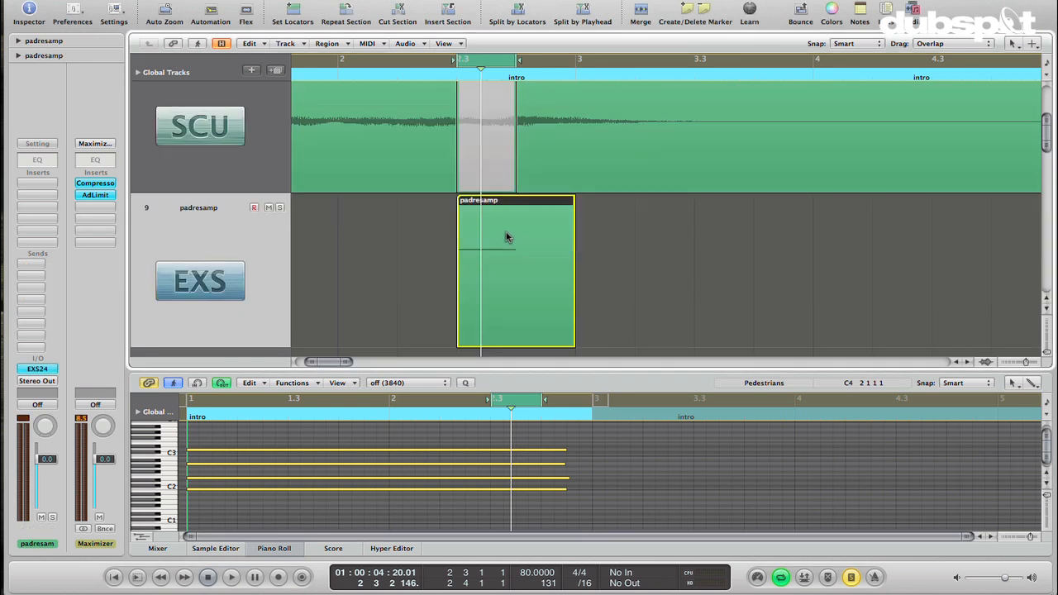
Step: Examine the padresamp region's trigger note in its own Piano Roll, audition C3, and close the editor
{"action": "double_click", "coordinate": [507, 238]}
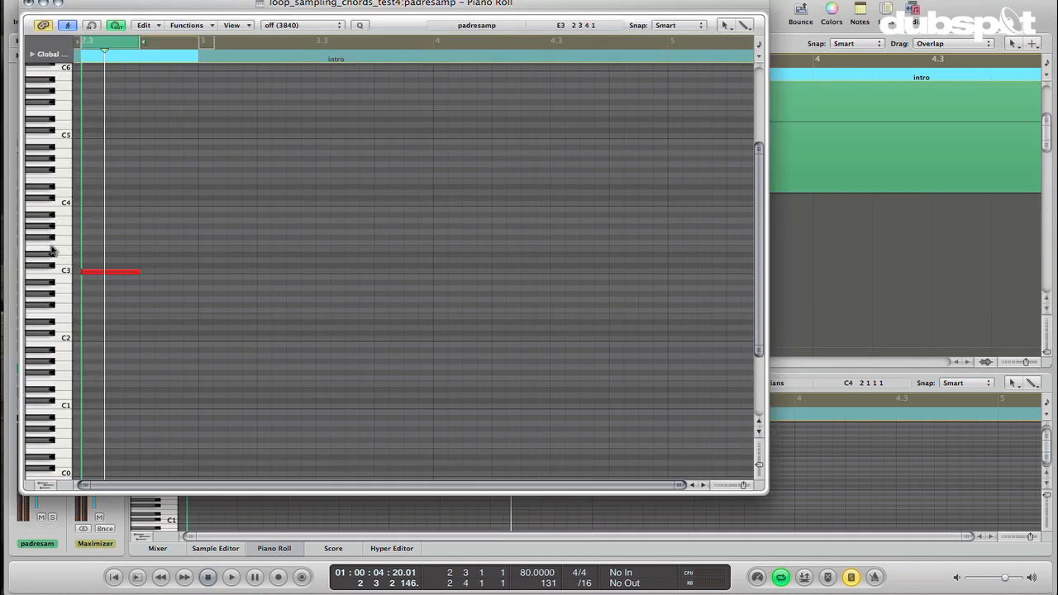
{"action": "left_click", "coordinate": [64, 272]}
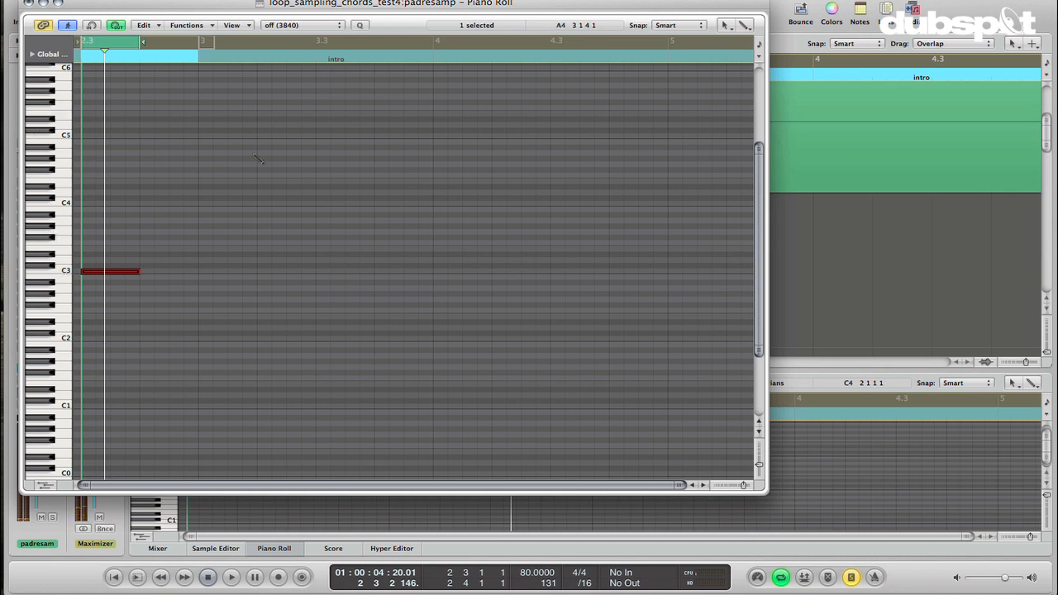
{"action": "key", "text": "super+w"}
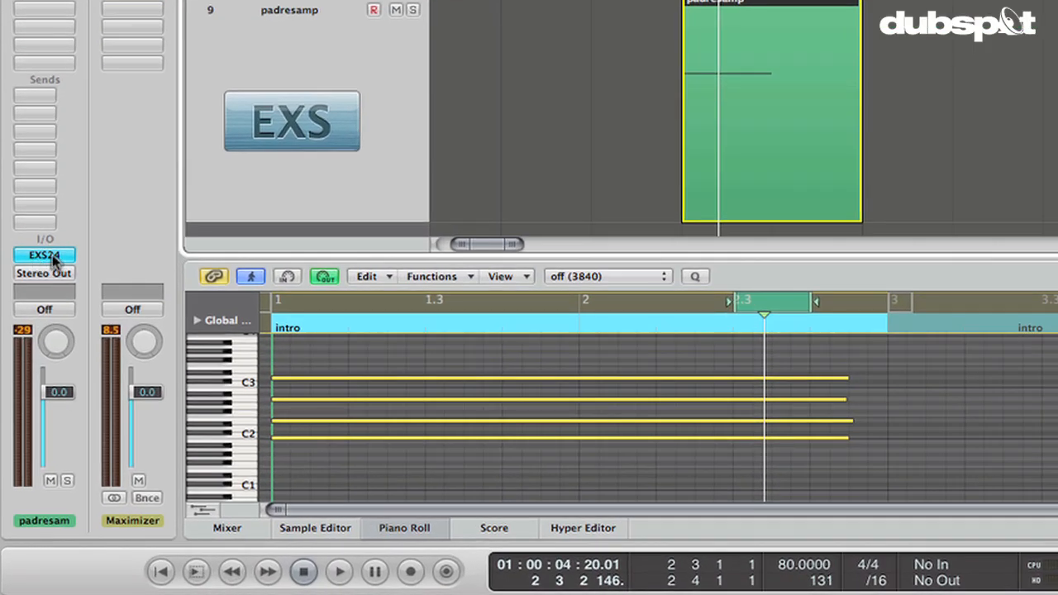
Step: Open the padresamp track's EXS24 in the Instrument Editor and select the padchords.3 zone
{"action": "left_click", "coordinate": [52, 253]}
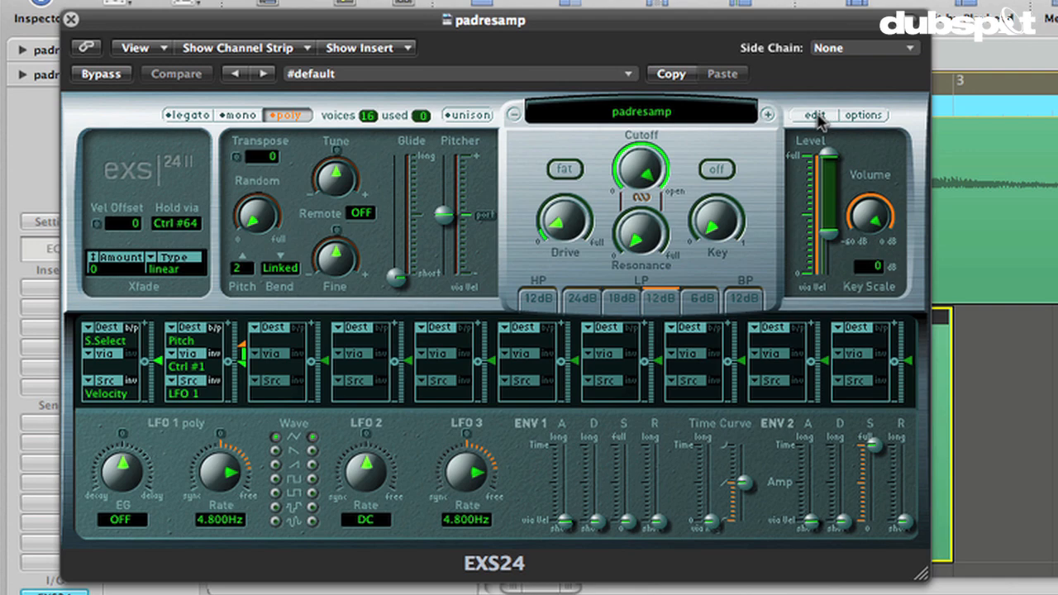
{"action": "left_click", "coordinate": [816, 116]}
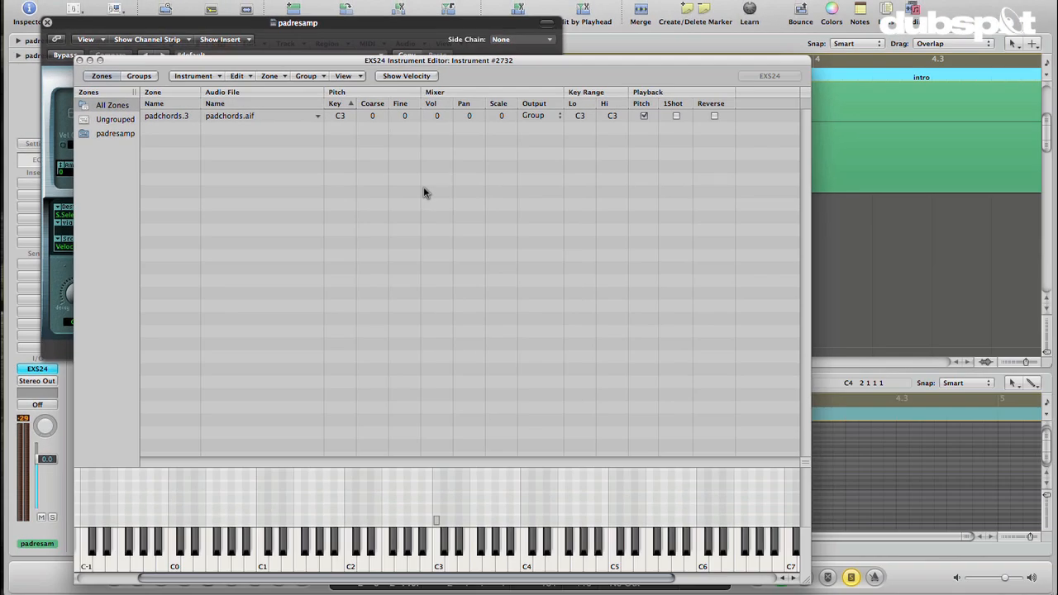
{"action": "left_click", "coordinate": [252, 118]}
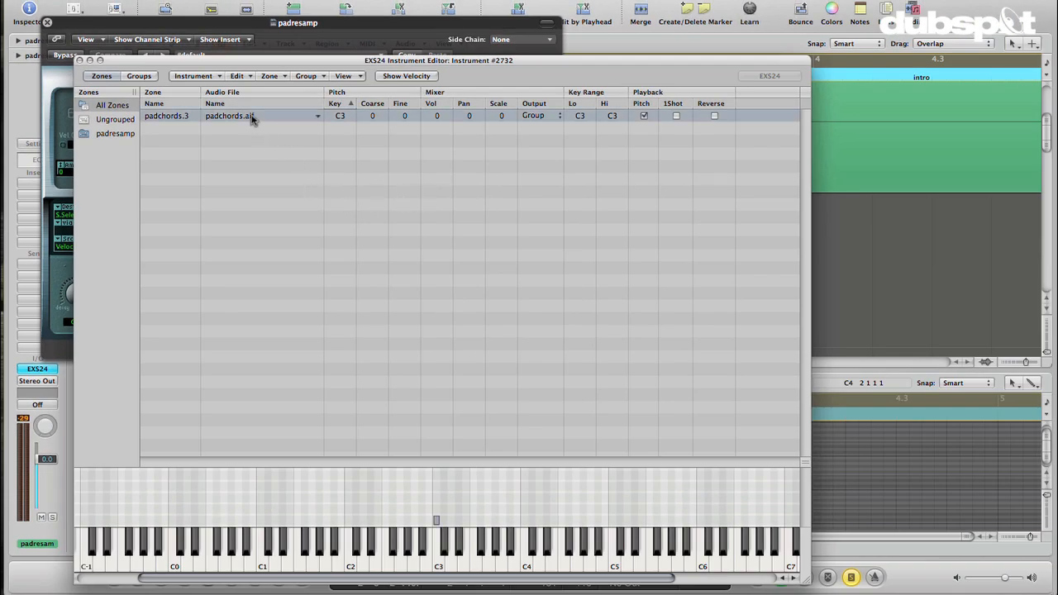
Step: Audition C3 and stretch the padchords.3 zone's key range to span G-2 to G7
{"action": "left_click", "coordinate": [438, 568]}
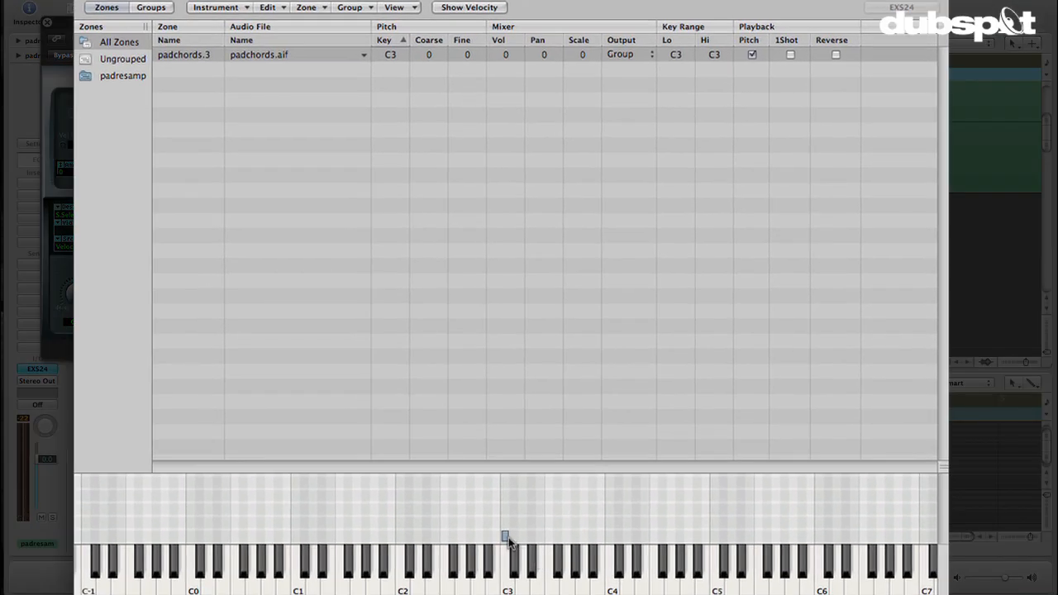
{"action": "left_click", "coordinate": [510, 537]}
{"action": "left_click_drag", "start_coordinate": [506, 538], "coordinate": [938, 571]}
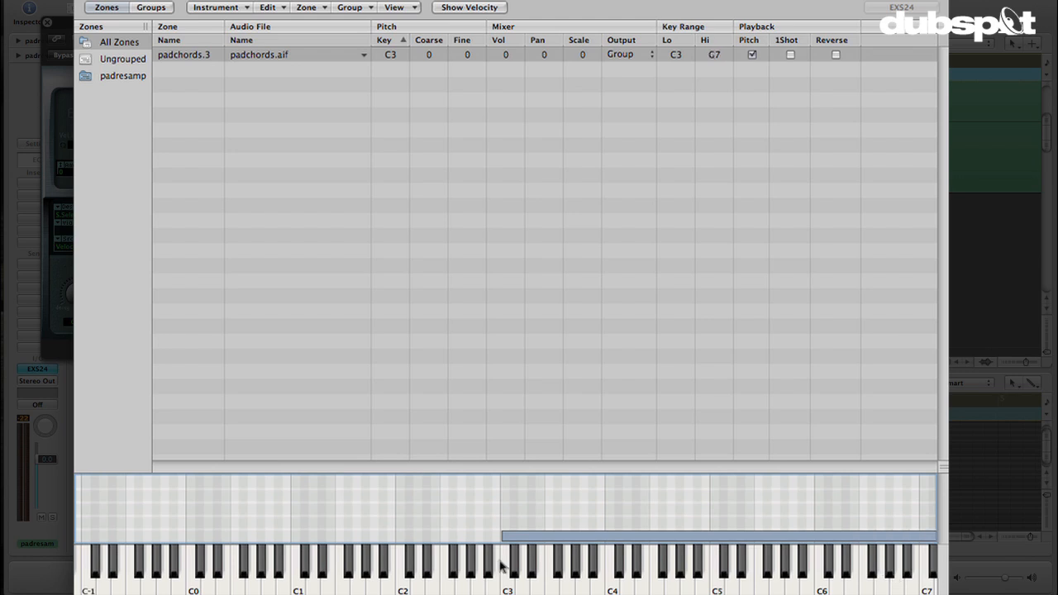
{"action": "left_click_drag", "start_coordinate": [501, 538], "coordinate": [48, 531]}
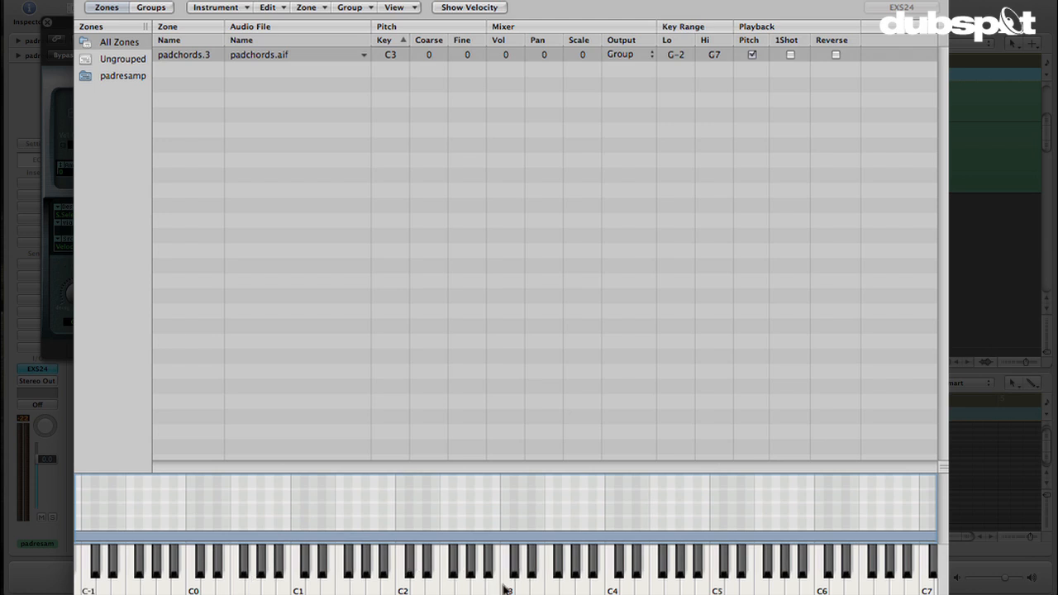
Step: Audition the stretched zone by sweeping low and high across the keyboard and repeatedly playing C3
{"action": "left_click_drag", "start_coordinate": [505, 584], "coordinate": [216, 580]}
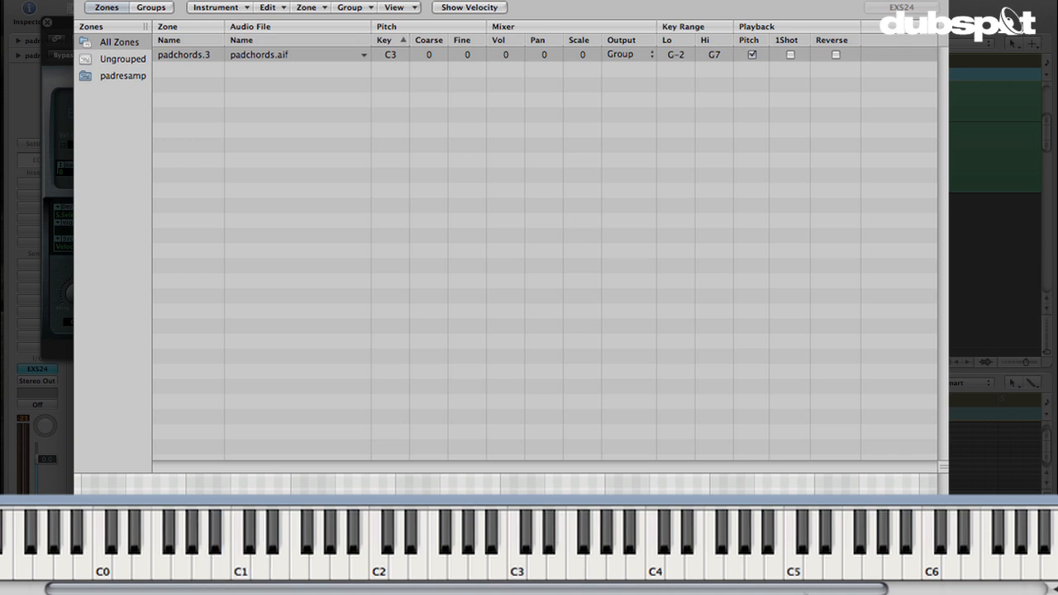
{"action": "left_click_drag", "start_coordinate": [853, 570], "coordinate": [1008, 578]}
{"action": "left_click_drag", "start_coordinate": [520, 576], "coordinate": [522, 575]}
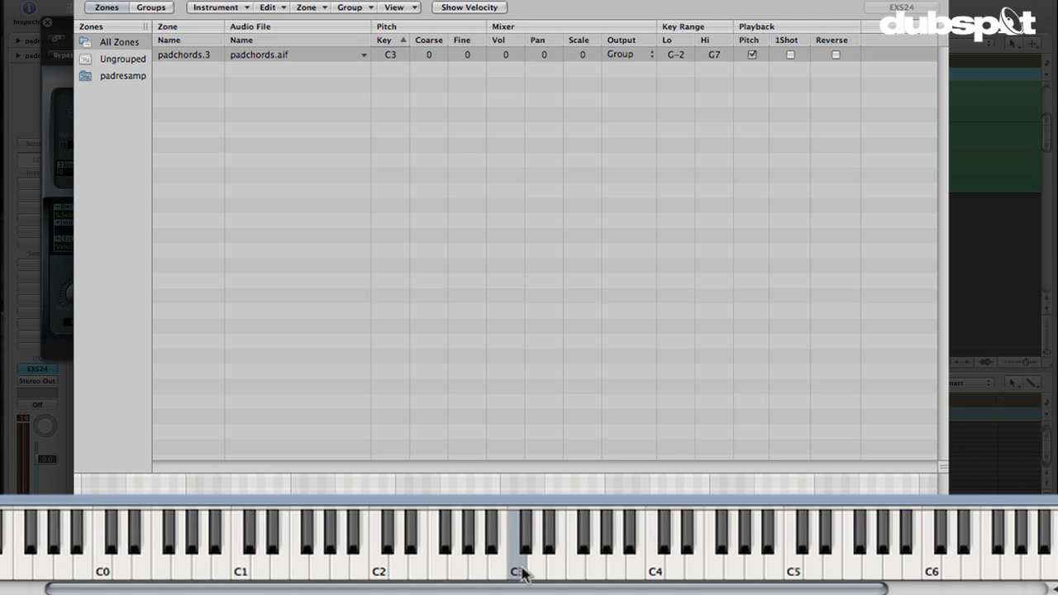
{"action": "left_click", "coordinate": [521, 574]}
{"action": "left_click_drag", "start_coordinate": [521, 574], "coordinate": [522, 574]}
{"action": "left_click", "coordinate": [522, 573]}
{"action": "left_click", "coordinate": [521, 567]}
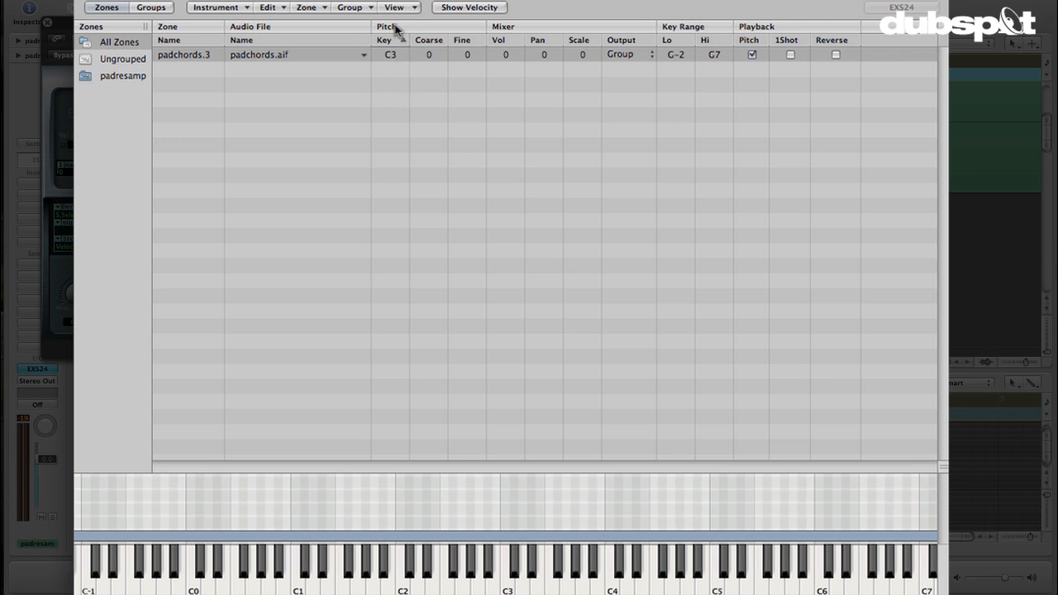
Step: Show the zone's Loop settings, turn looping on for padchords.3, and audition the sample
{"action": "left_click", "coordinate": [390, 8]}
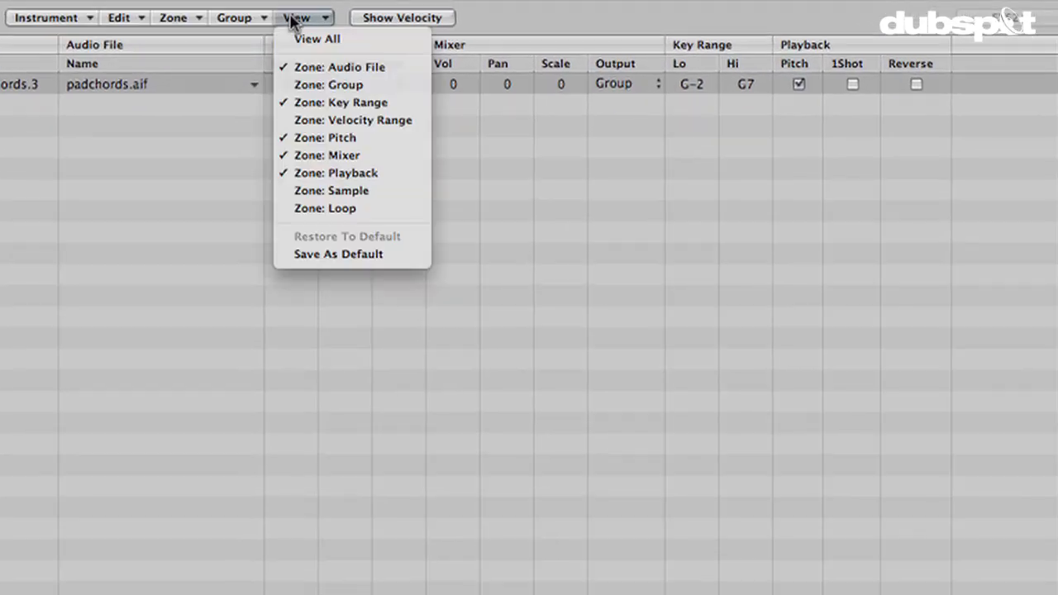
{"action": "left_click", "coordinate": [329, 211]}
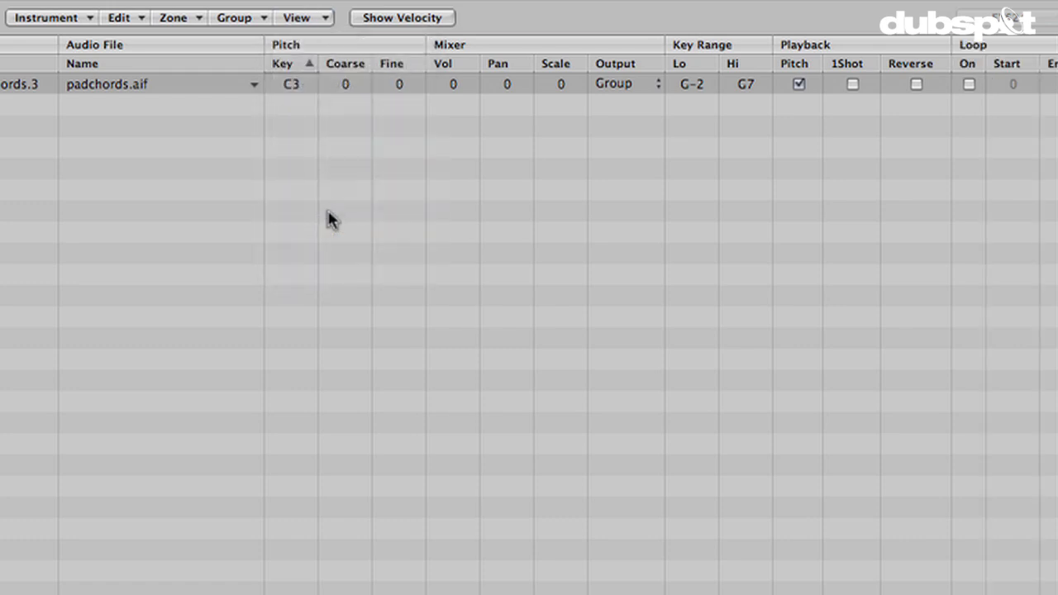
{"action": "scroll", "coordinate": [329, 219], "scroll_direction": "right", "scroll_amount": 5}
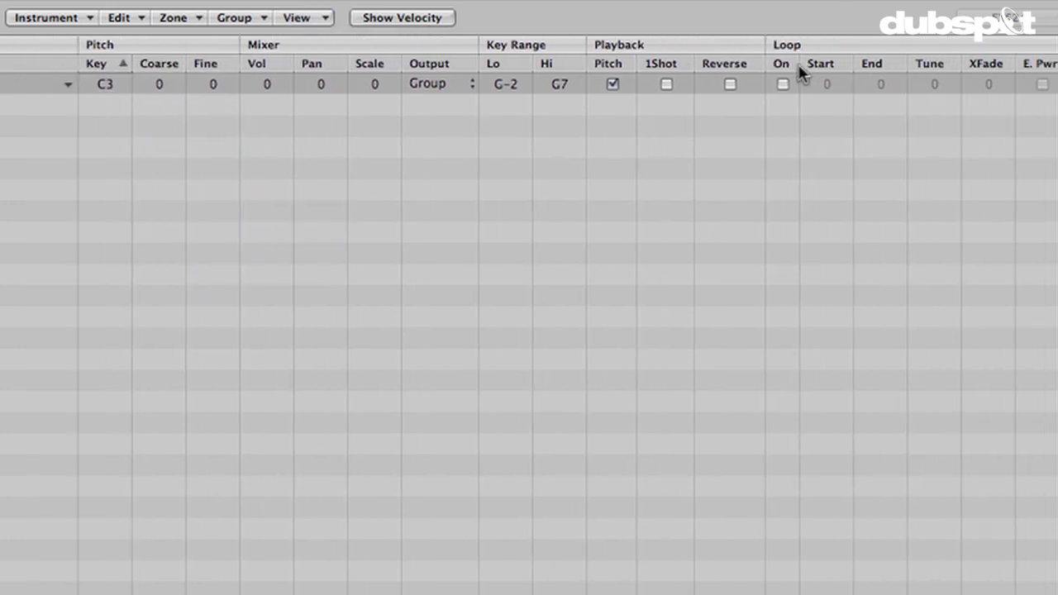
{"action": "left_click", "coordinate": [783, 86]}
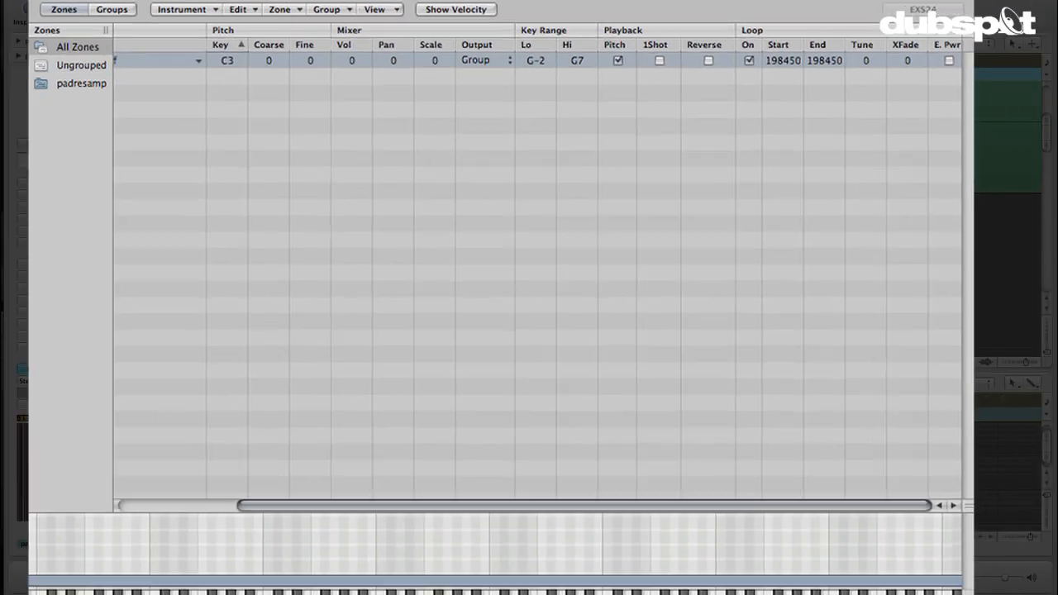
{"action": "left_click", "coordinate": [556, 576]}
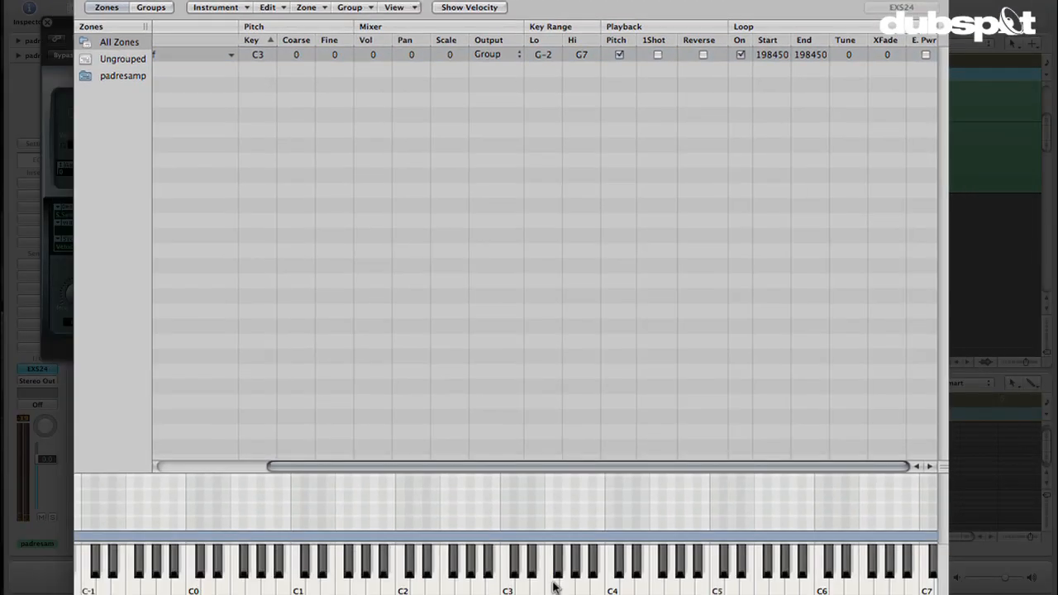
{"action": "left_click", "coordinate": [510, 587]}
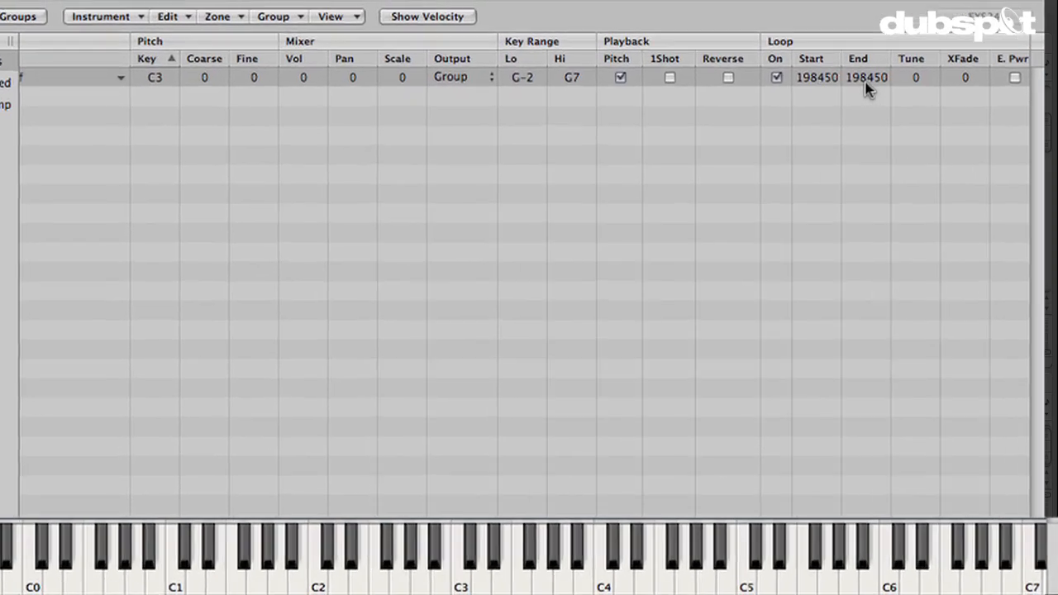
Step: Set the padchords.3 zone's loop end to 198459 and audition C3
{"action": "double_click", "coordinate": [807, 61]}
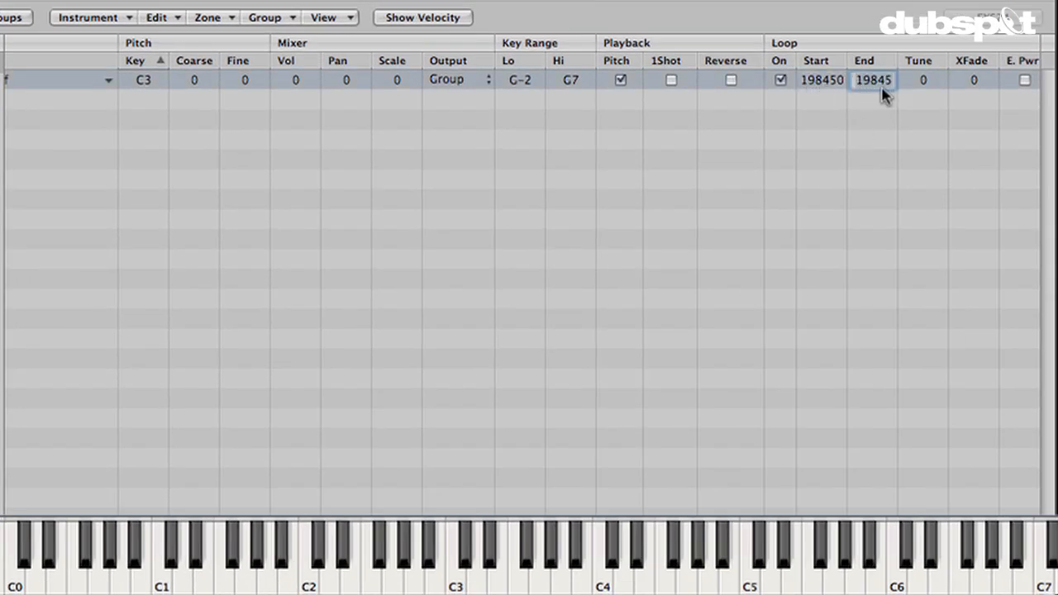
{"action": "left_click", "coordinate": [884, 108]}
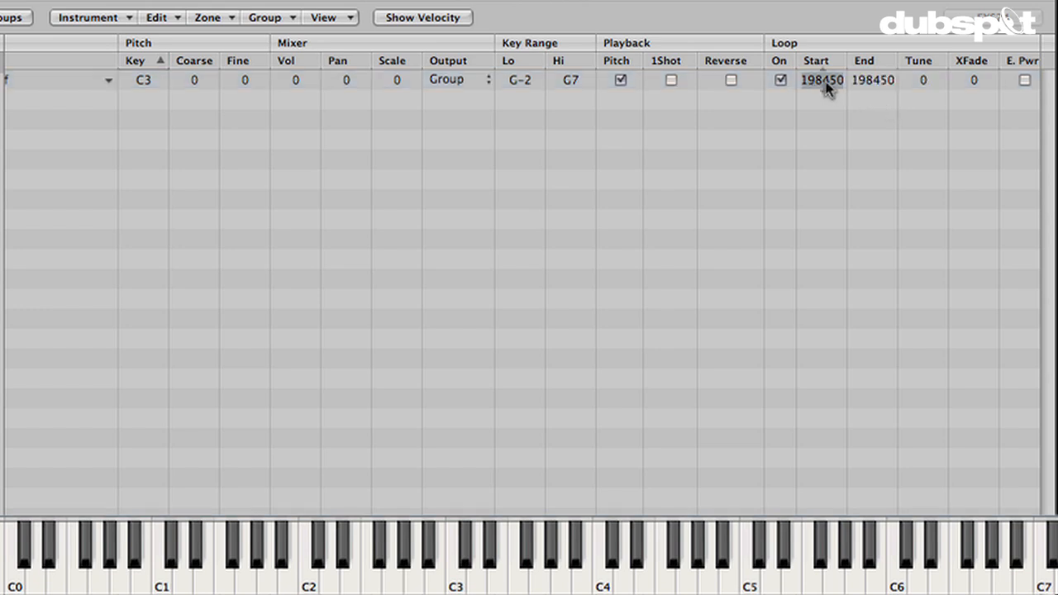
{"action": "left_click_drag", "start_coordinate": [878, 82], "coordinate": [872, 78]}
{"action": "left_click", "coordinate": [453, 581]}
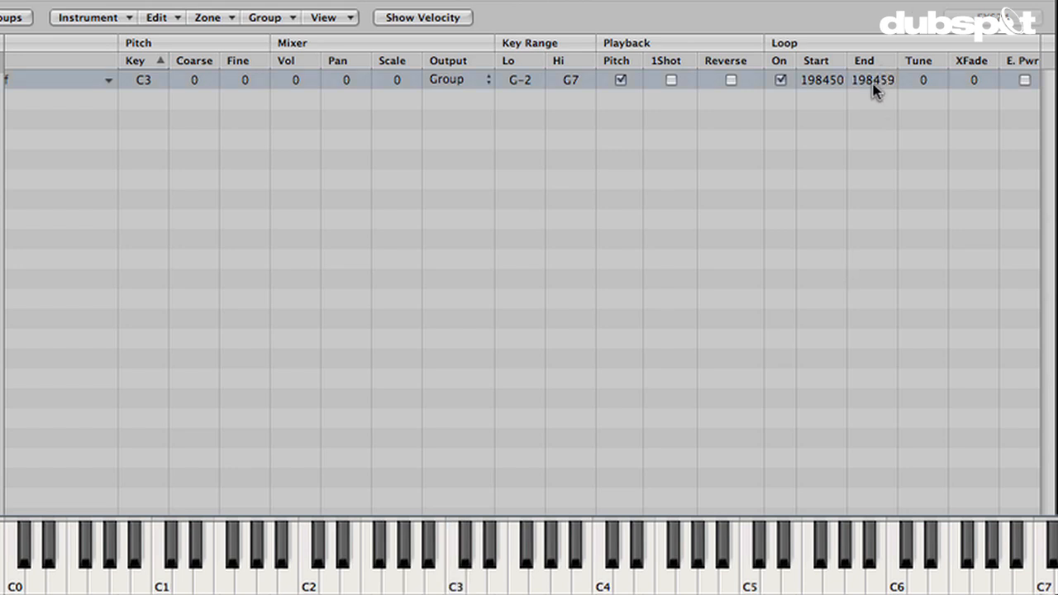
Step: Raise the zone's loop end to 202705 and audition the loop on C3 and the keys below it
{"action": "left_click_drag", "start_coordinate": [873, 88], "coordinate": [865, 63]}
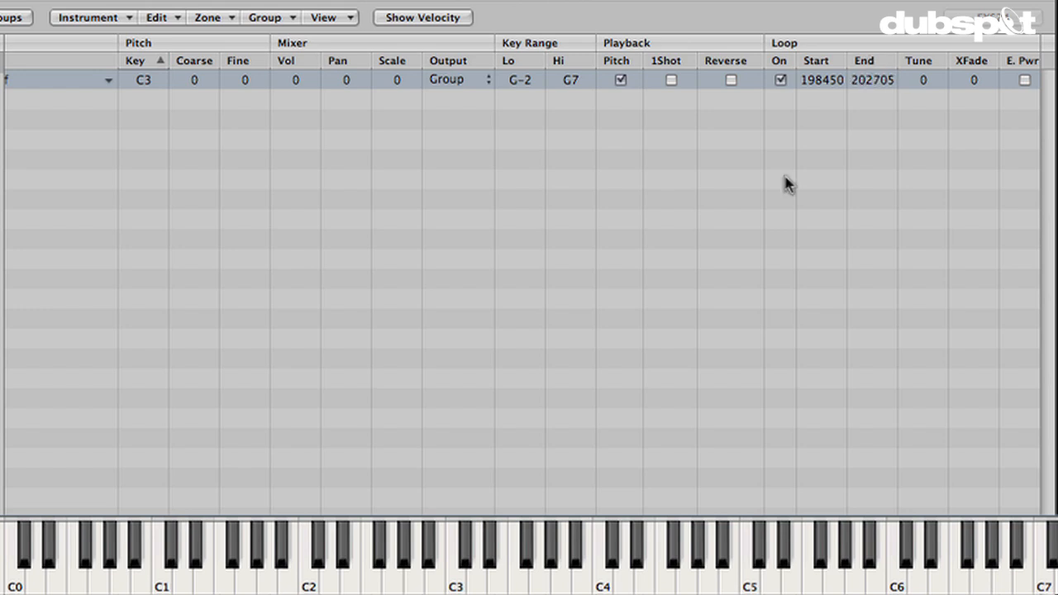
{"action": "left_click", "coordinate": [456, 576]}
{"action": "left_click", "coordinate": [454, 584]}
{"action": "left_click_drag", "start_coordinate": [453, 584], "coordinate": [389, 585]}
Step: Raise the zone's loop end to 209780 and audition the loop on C3 and the surrounding keys
{"action": "left_click", "coordinate": [901, 203]}
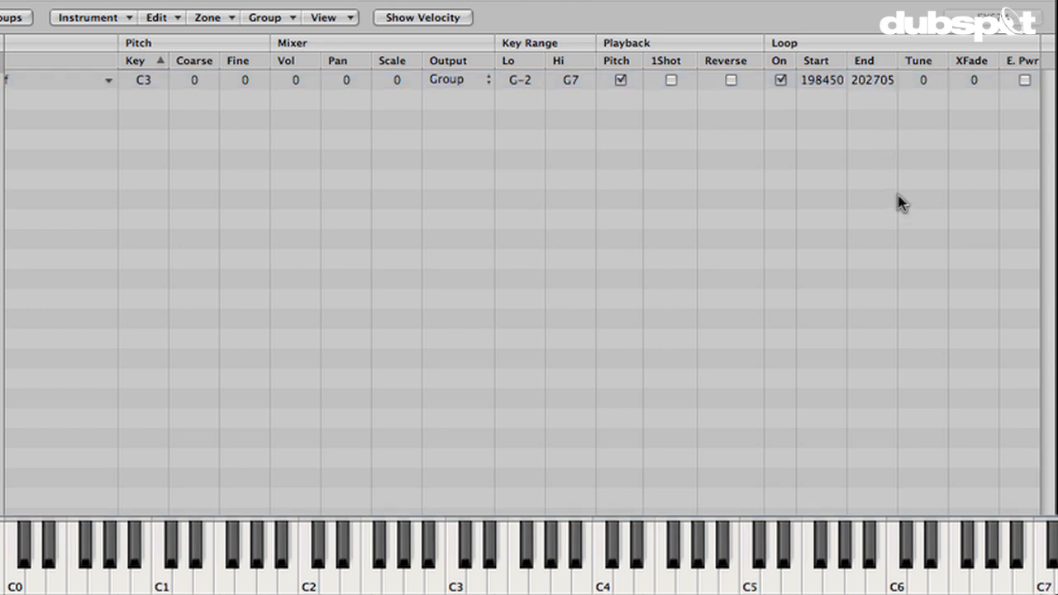
{"action": "left_click_drag", "start_coordinate": [866, 79], "coordinate": [866, 73]}
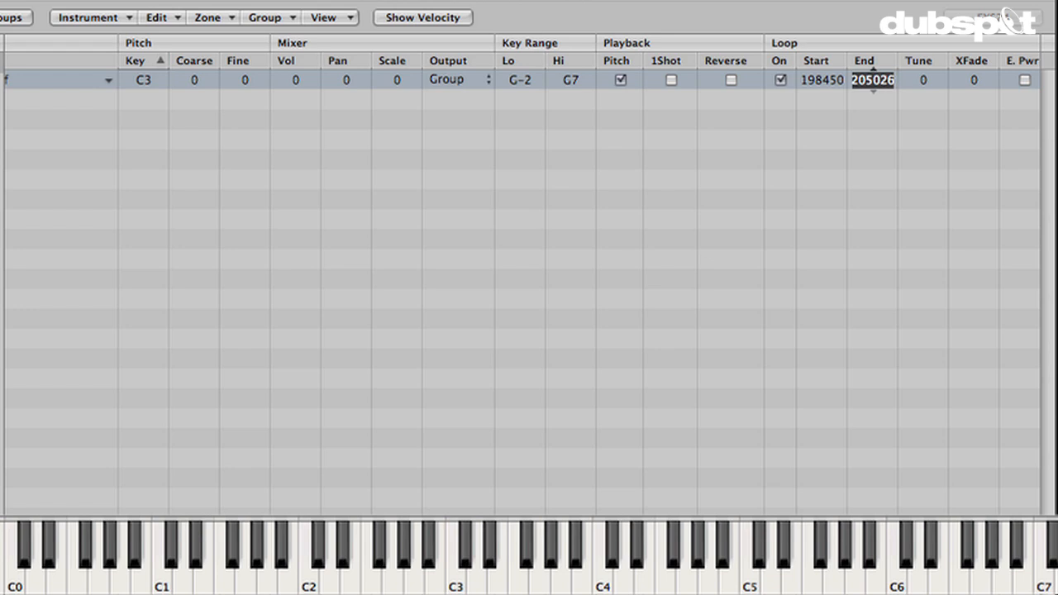
{"action": "left_click_drag", "start_coordinate": [872, 79], "coordinate": [872, 61]}
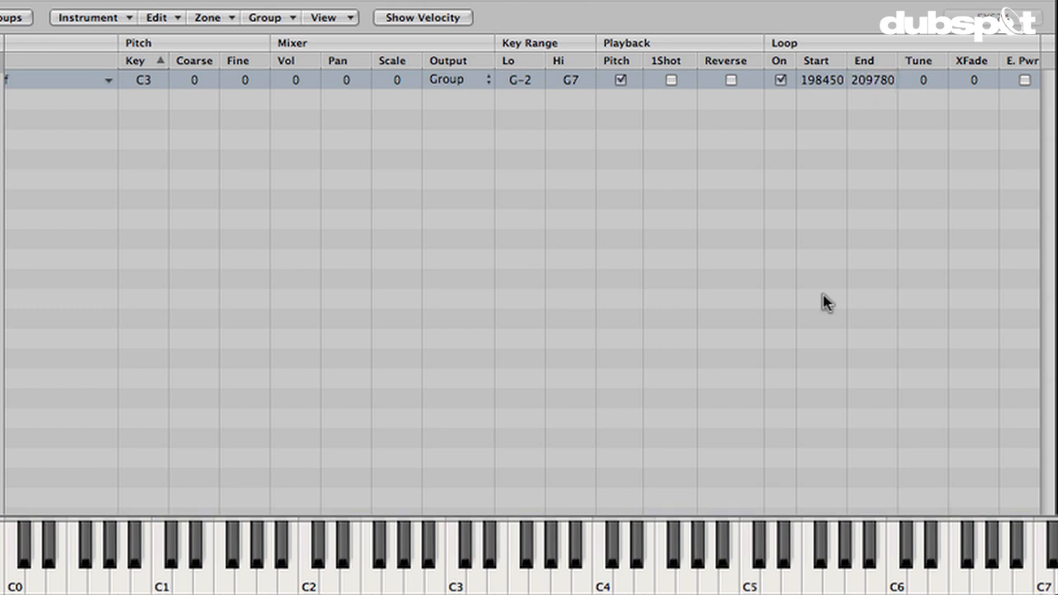
{"action": "left_click", "coordinate": [457, 579]}
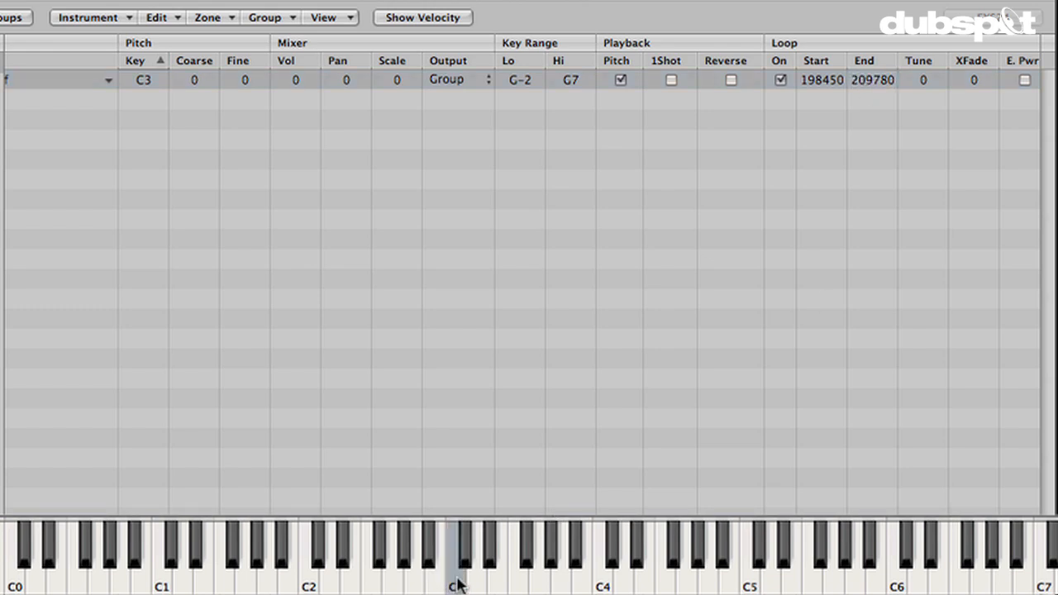
{"action": "left_click", "coordinate": [413, 583]}
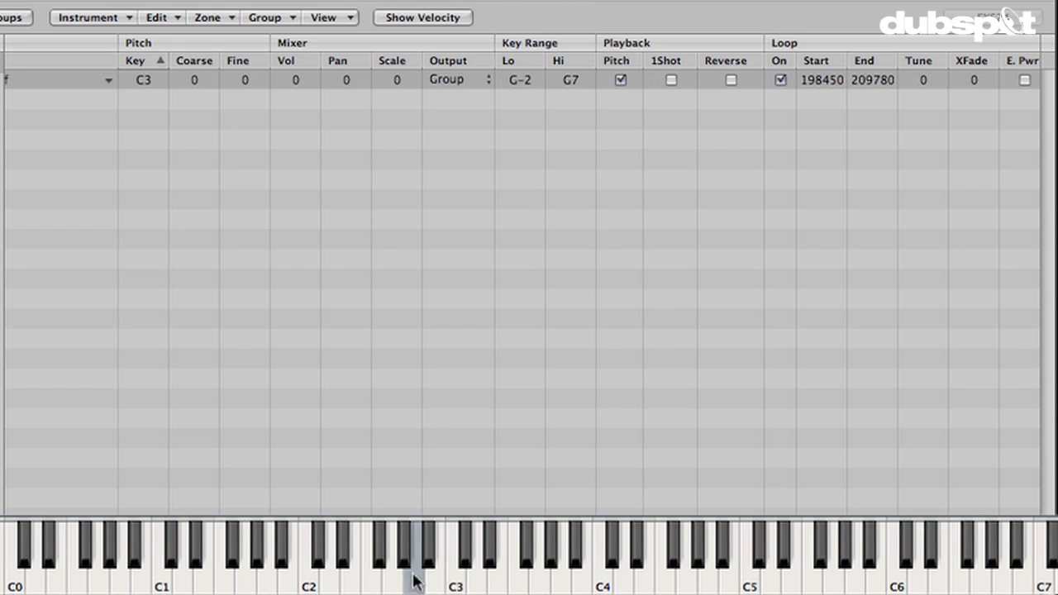
{"action": "left_click", "coordinate": [581, 579]}
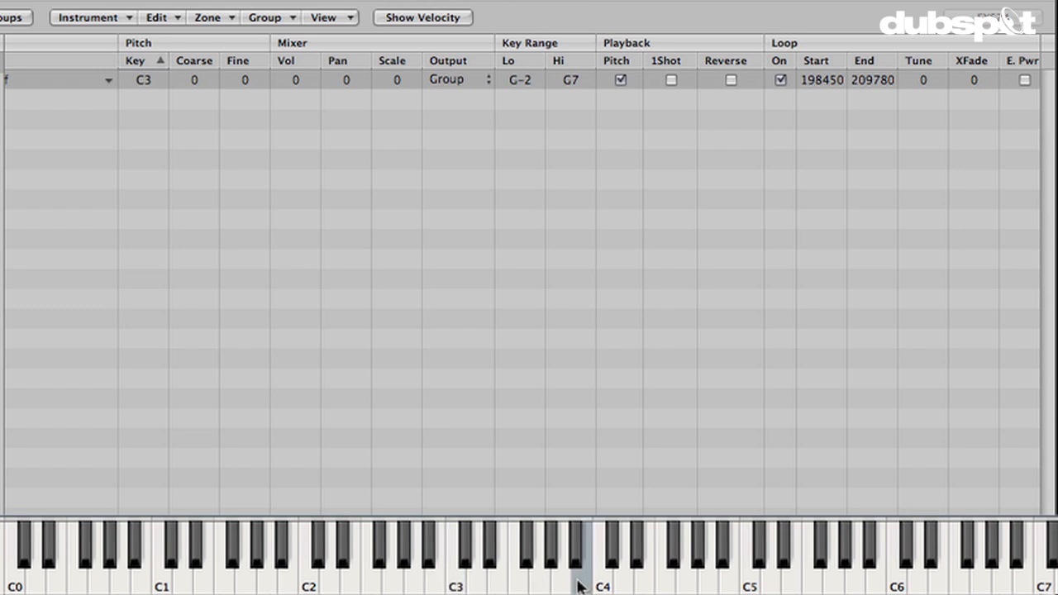
{"action": "left_click", "coordinate": [475, 578]}
{"action": "left_click", "coordinate": [452, 586]}
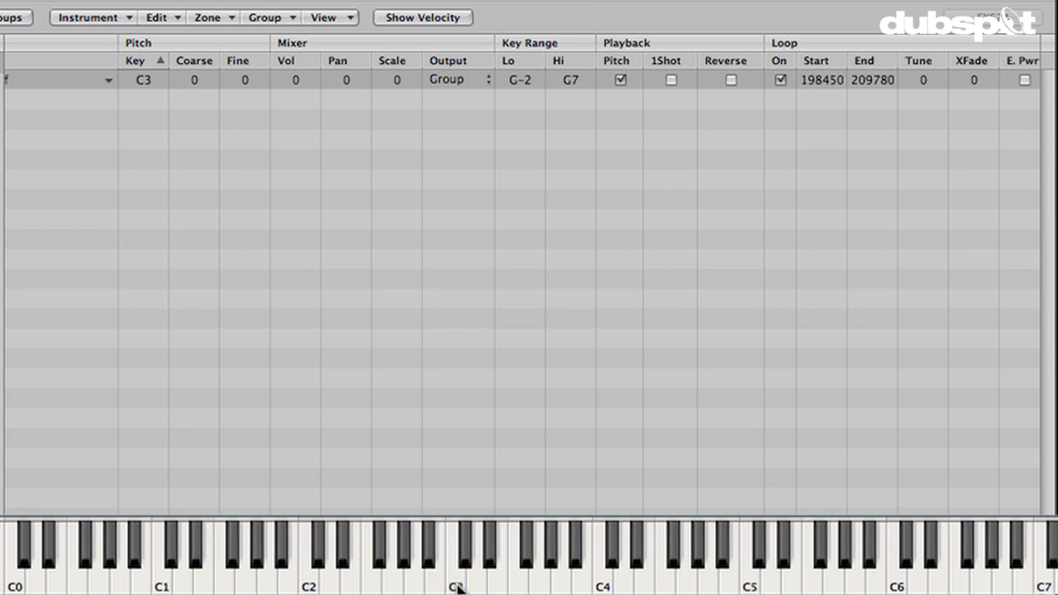
{"action": "left_click", "coordinate": [456, 587]}
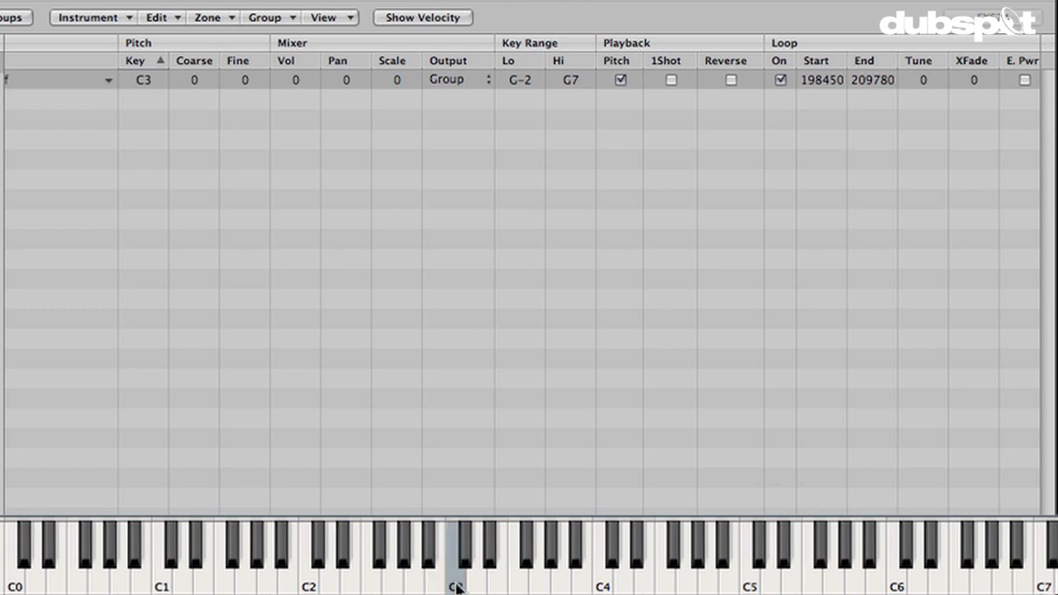
{"action": "left_click", "coordinate": [456, 587]}
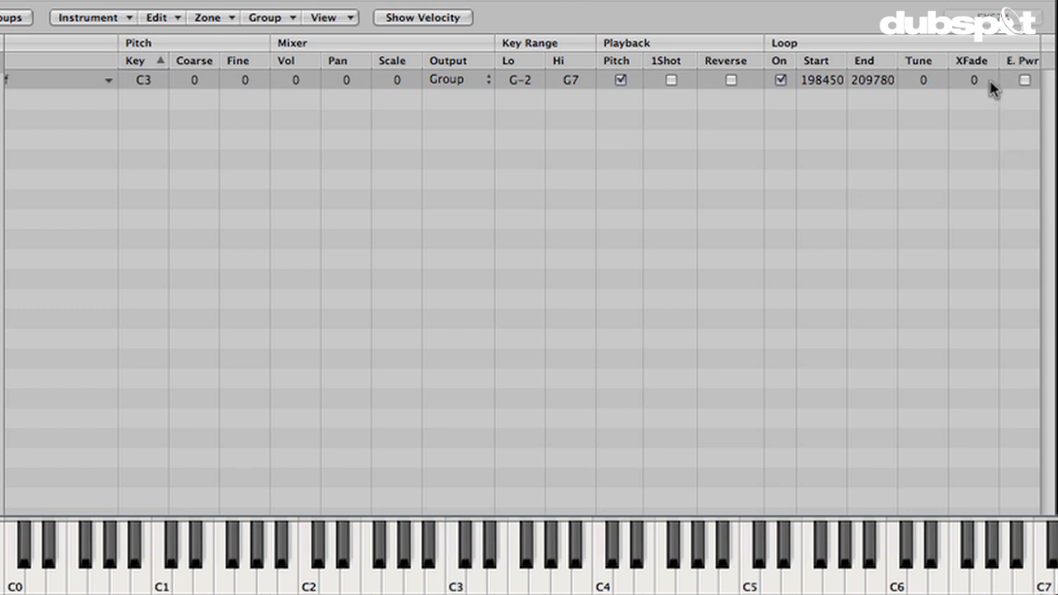
Step: Set the zone's loop crossfade to 21 and audition the loop on C3 and nearby keys
{"action": "left_click_drag", "start_coordinate": [973, 80], "coordinate": [973, 65]}
{"action": "left_click", "coordinate": [453, 585]}
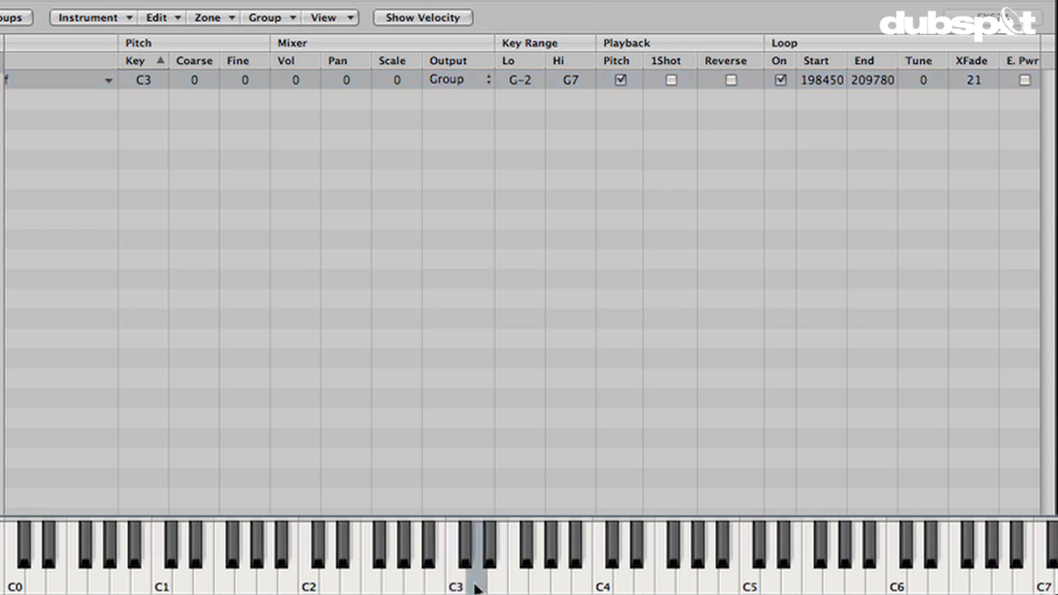
{"action": "left_click", "coordinate": [426, 585]}
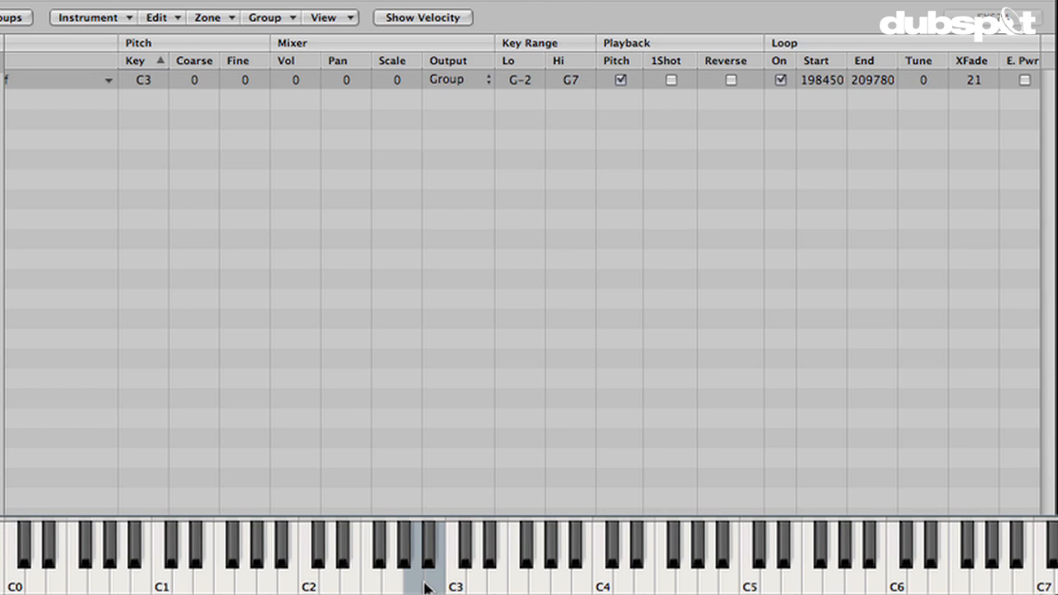
Step: Raise the zone's loop crossfade to 850 and audition C3 and a lower key
{"action": "left_click_drag", "start_coordinate": [972, 79], "coordinate": [973, 45]}
{"action": "left_click", "coordinate": [453, 585]}
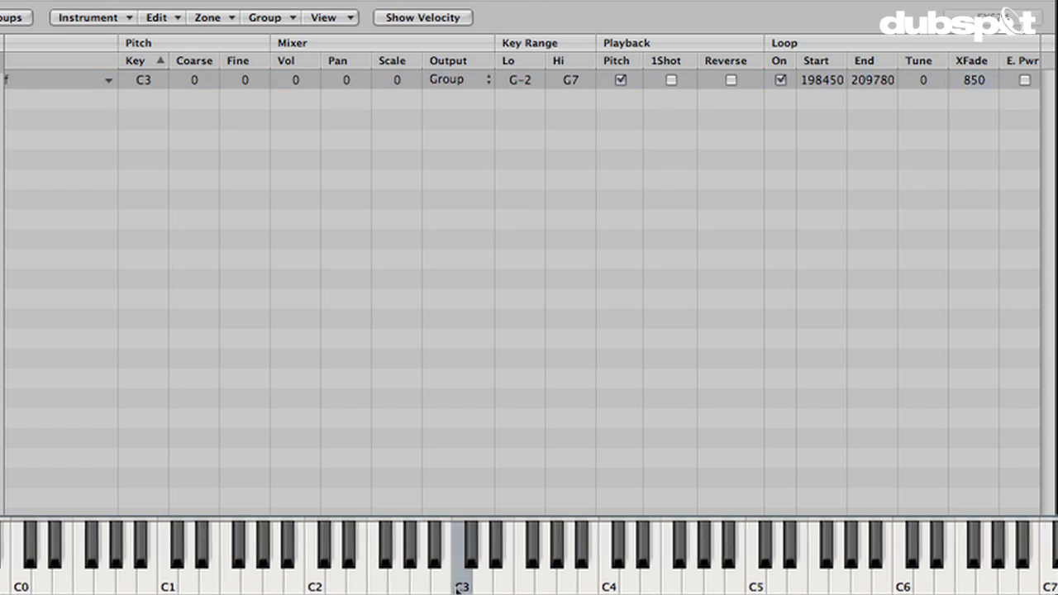
{"action": "left_click", "coordinate": [405, 579]}
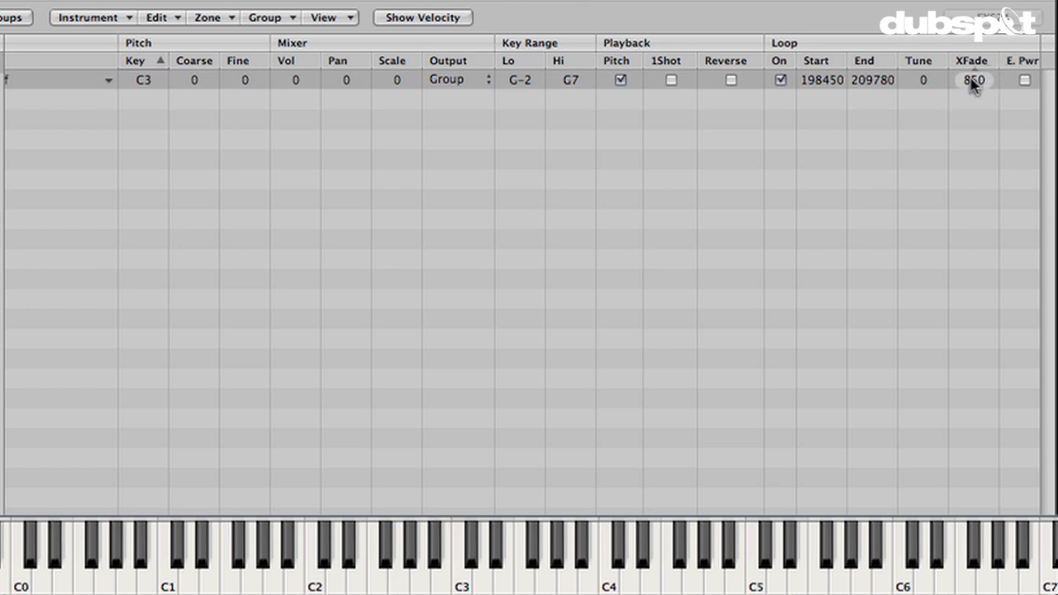
Step: Lower the zone's loop crossfade to 278 and audition the loop on C3
{"action": "left_click_drag", "start_coordinate": [973, 81], "coordinate": [973, 104]}
{"action": "left_click", "coordinate": [462, 583]}
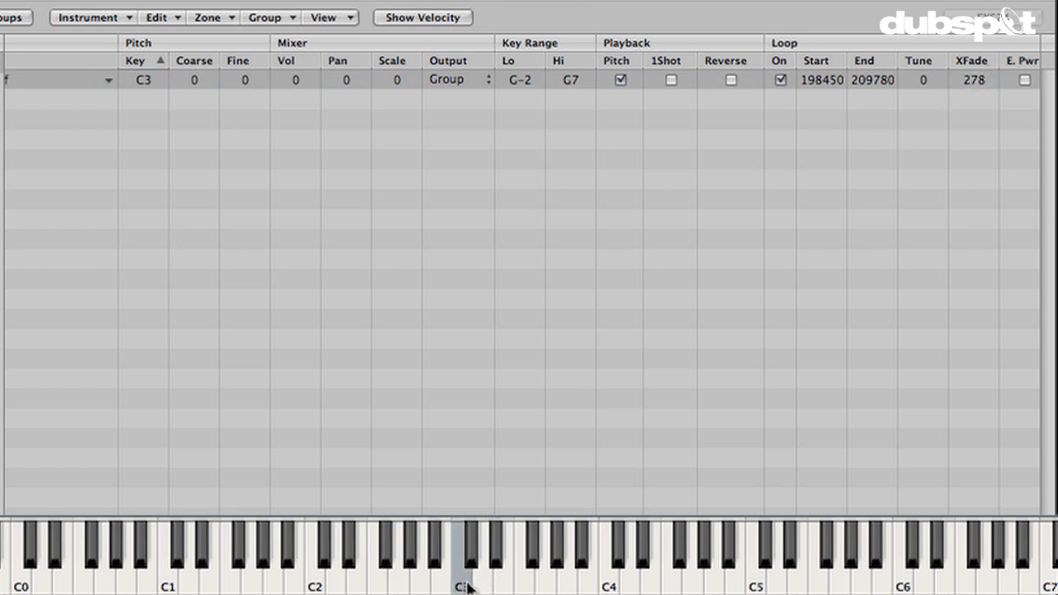
{"action": "left_click", "coordinate": [463, 585]}
Step: Reduce the zone's loop crossfade to 42 and audition C3 with its neighbouring keys
{"action": "left_click", "coordinate": [977, 74]}
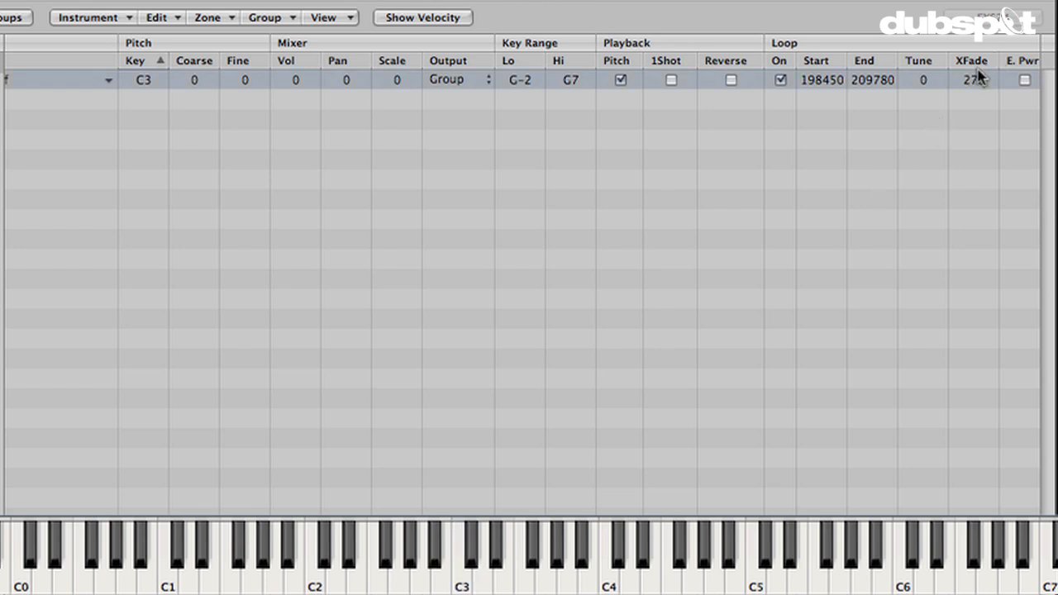
{"action": "left_click_drag", "start_coordinate": [978, 75], "coordinate": [980, 85]}
{"action": "left_click", "coordinate": [466, 571]}
{"action": "left_click", "coordinate": [447, 589]}
{"action": "left_click", "coordinate": [476, 589]}
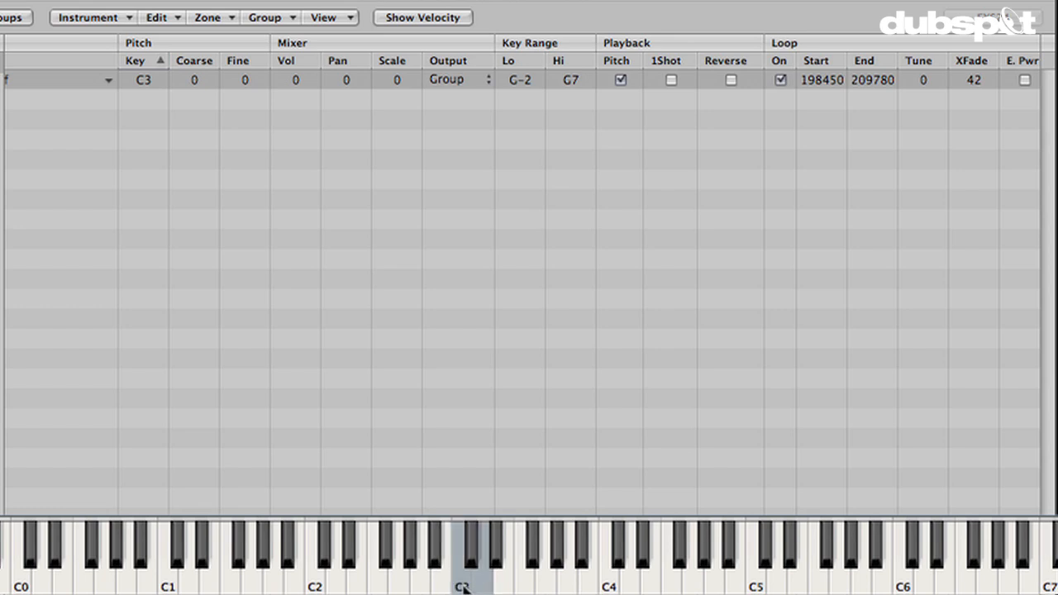
Step: Raise the zone's loop crossfade to 52 and on to 87, auditioning C3 at each setting
{"action": "left_click_drag", "start_coordinate": [979, 79], "coordinate": [979, 76]}
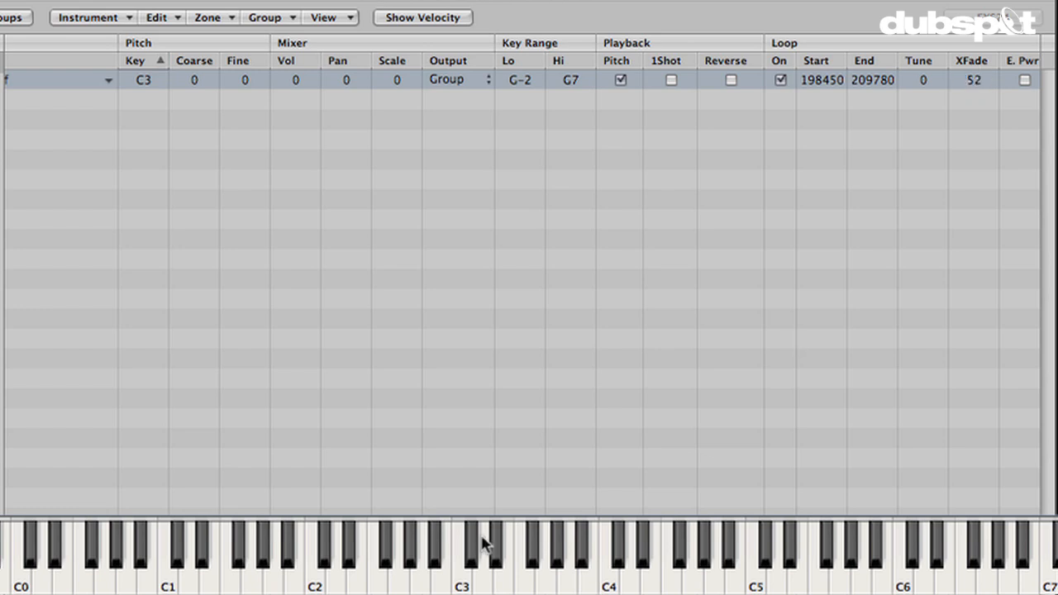
{"action": "left_click", "coordinate": [468, 573]}
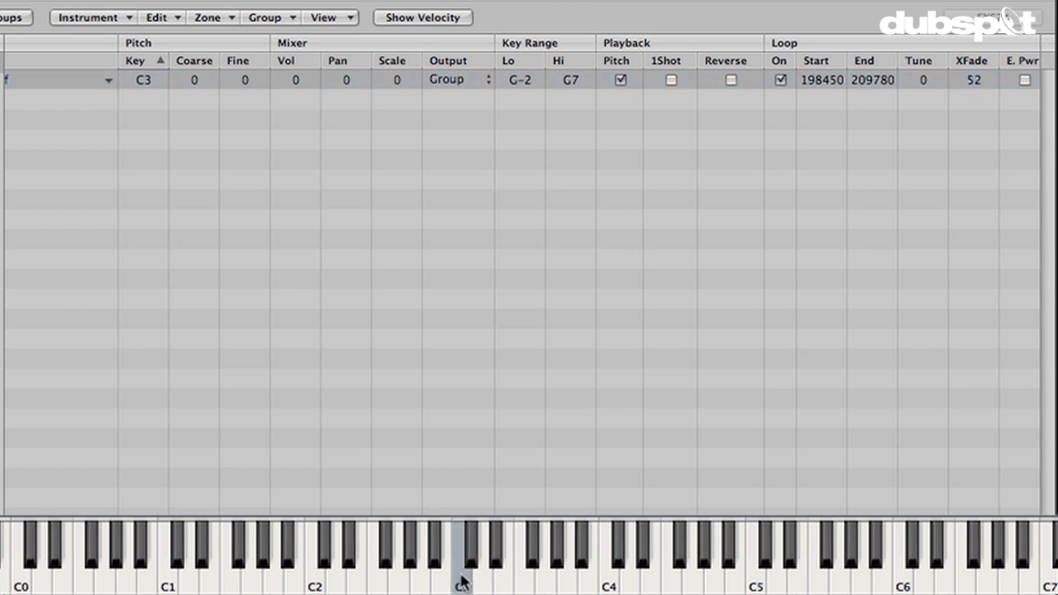
{"action": "left_click_drag", "start_coordinate": [971, 79], "coordinate": [971, 71]}
{"action": "left_click", "coordinate": [458, 574]}
{"action": "left_click", "coordinate": [458, 583]}
{"action": "left_click", "coordinate": [446, 587]}
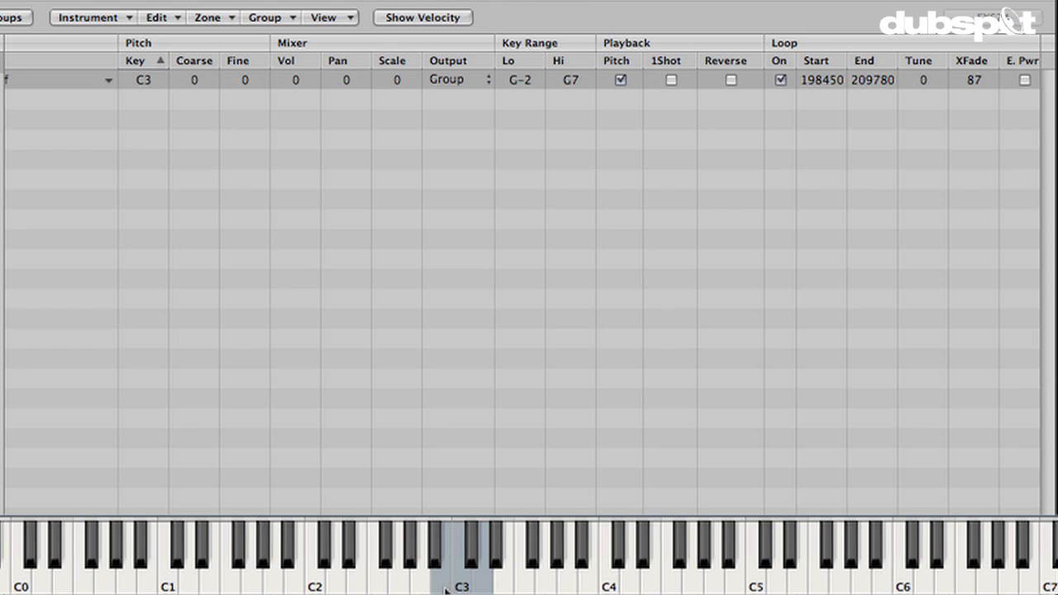
{"action": "left_click", "coordinate": [466, 585]}
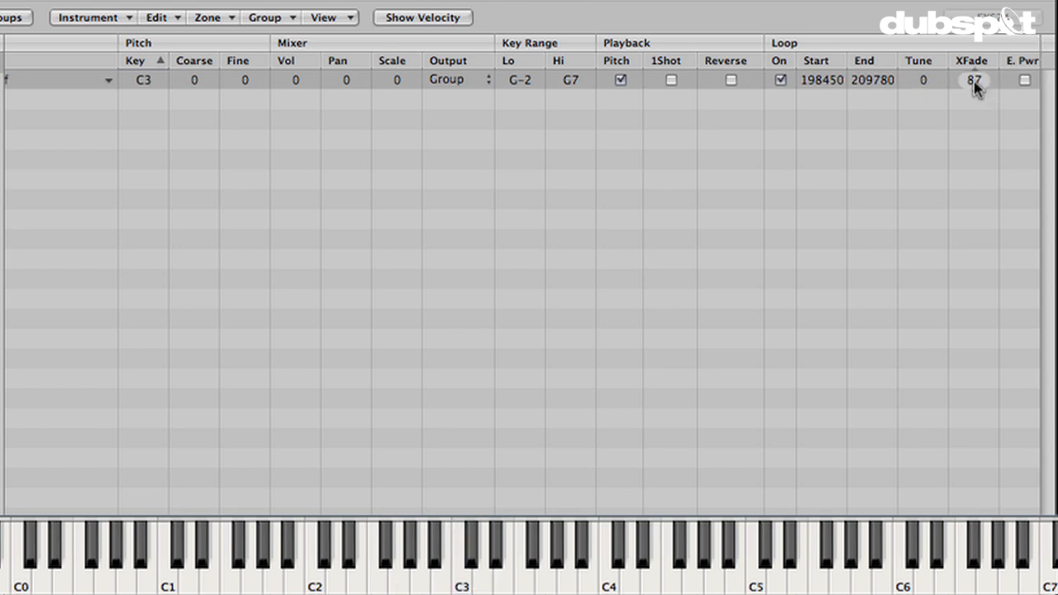
Step: Set the zone's loop crossfade to 117 and audition the loop on C3
{"action": "left_click_drag", "start_coordinate": [975, 80], "coordinate": [975, 58]}
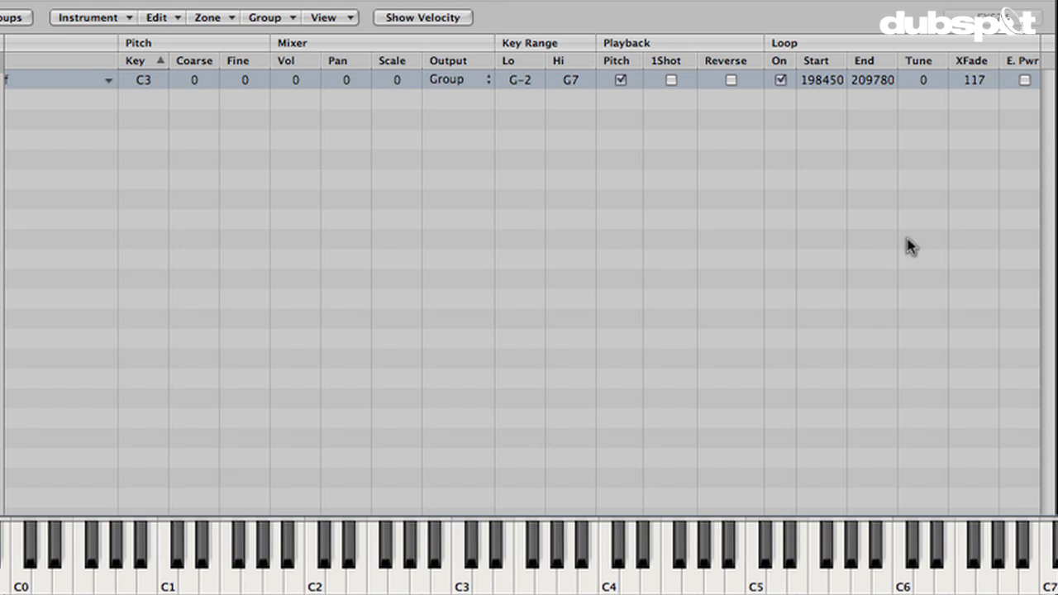
{"action": "left_click", "coordinate": [466, 579]}
{"action": "left_click", "coordinate": [461, 586]}
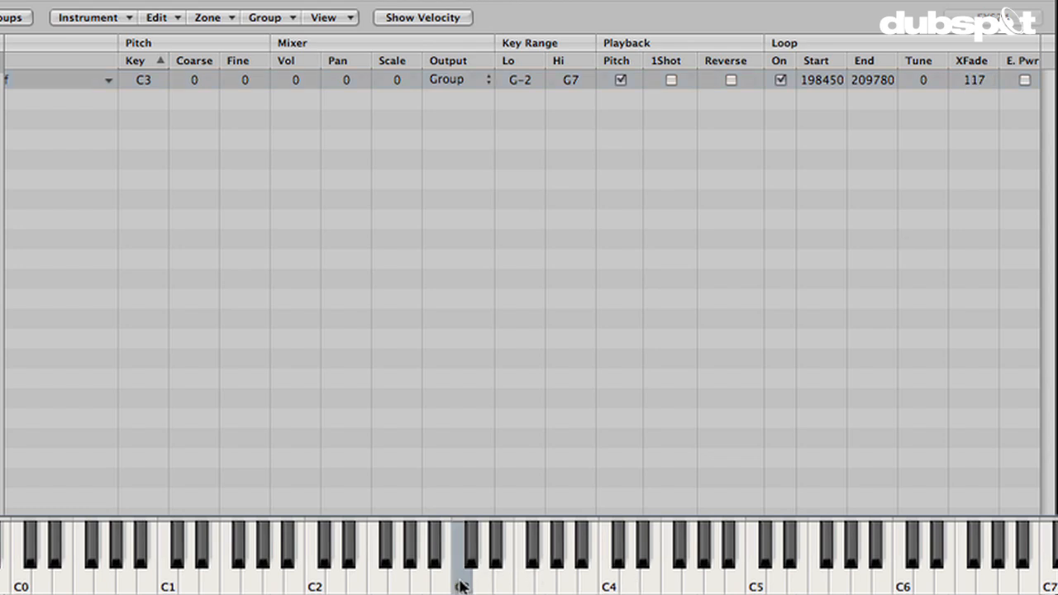
Step: Audition the crossfaded loop across the keyboard from the C2 octave up to C5, ending on keys above C3
{"action": "left_click_drag", "start_coordinate": [460, 581], "coordinate": [645, 583]}
{"action": "left_click_drag", "start_coordinate": [352, 586], "coordinate": [357, 587]}
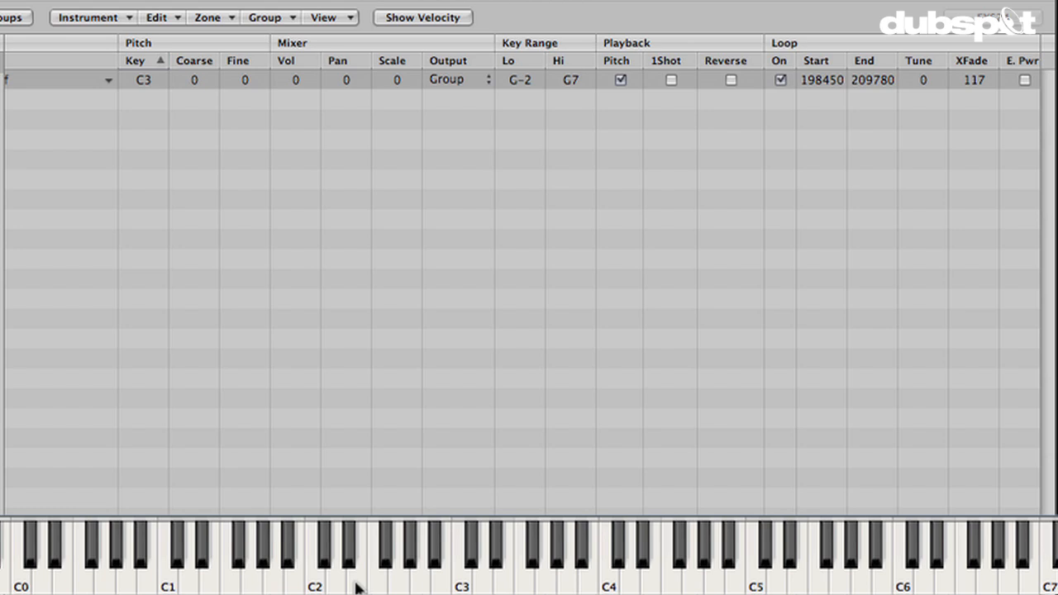
{"action": "left_click_drag", "start_coordinate": [461, 585], "coordinate": [510, 588]}
{"action": "left_click_drag", "start_coordinate": [513, 587], "coordinate": [774, 589]}
{"action": "left_click", "coordinate": [468, 586]}
{"action": "left_click", "coordinate": [489, 586]}
{"action": "left_click", "coordinate": [567, 581]}
{"action": "left_click", "coordinate": [507, 581]}
{"action": "left_click", "coordinate": [535, 584]}
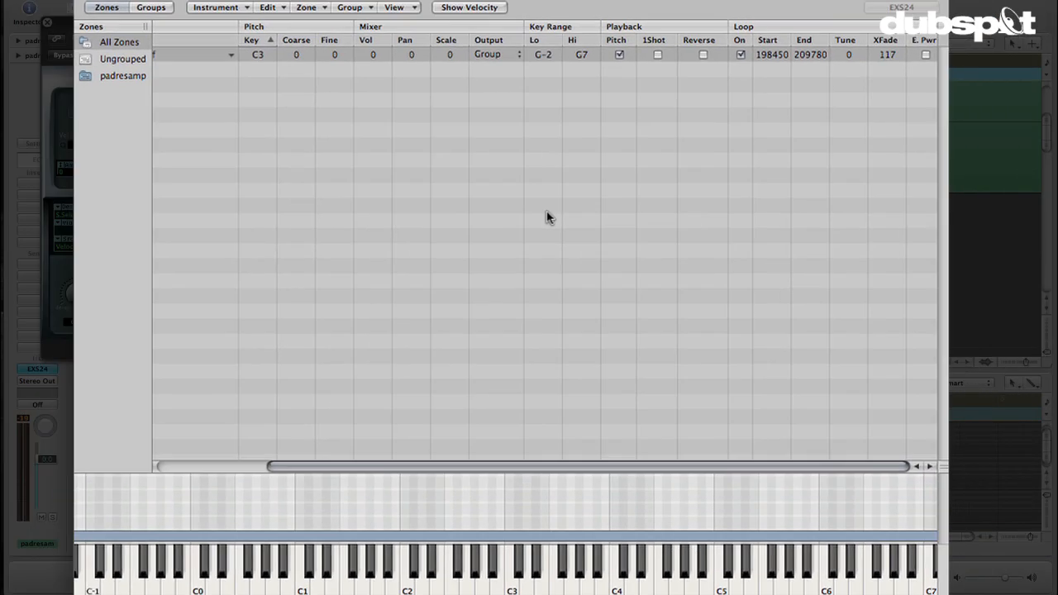
Step: Save the sampler instrument under the new name padresamploop in the Sampler Instruments folder
{"action": "left_click", "coordinate": [546, 213]}
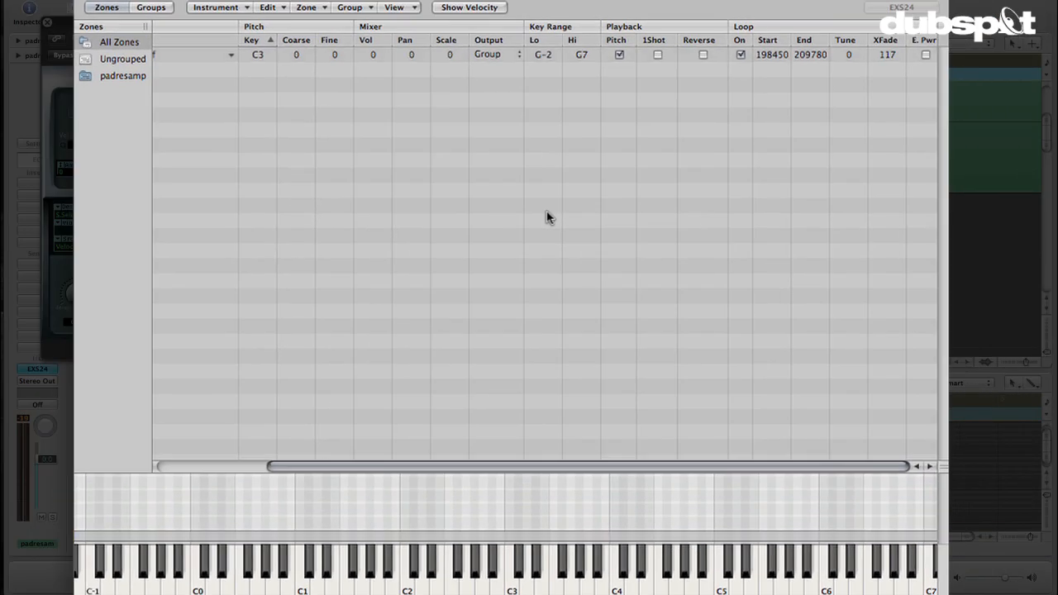
{"action": "left_click", "coordinate": [228, 8]}
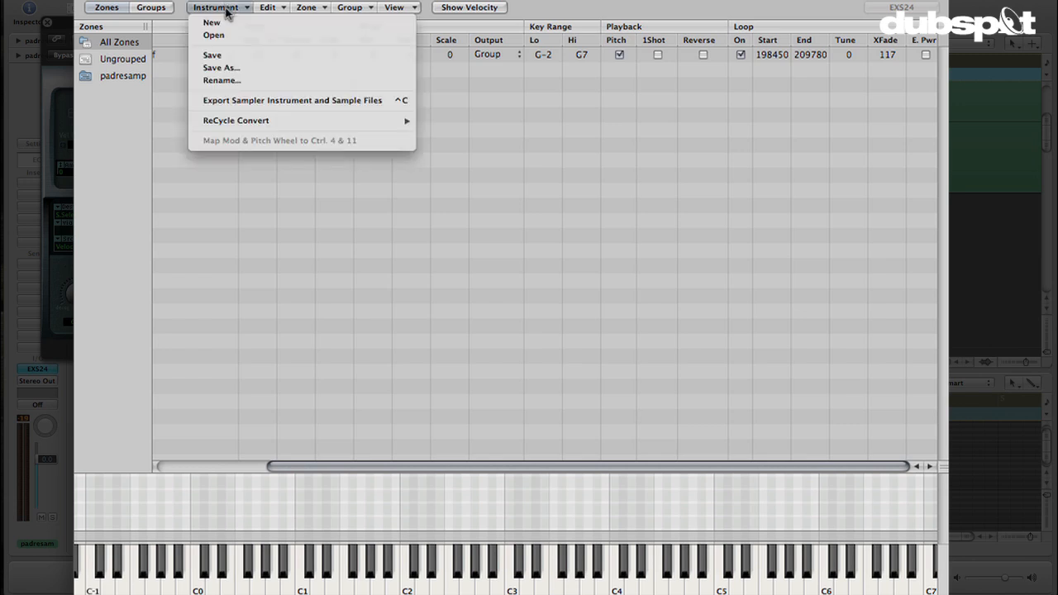
{"action": "left_click", "coordinate": [238, 67]}
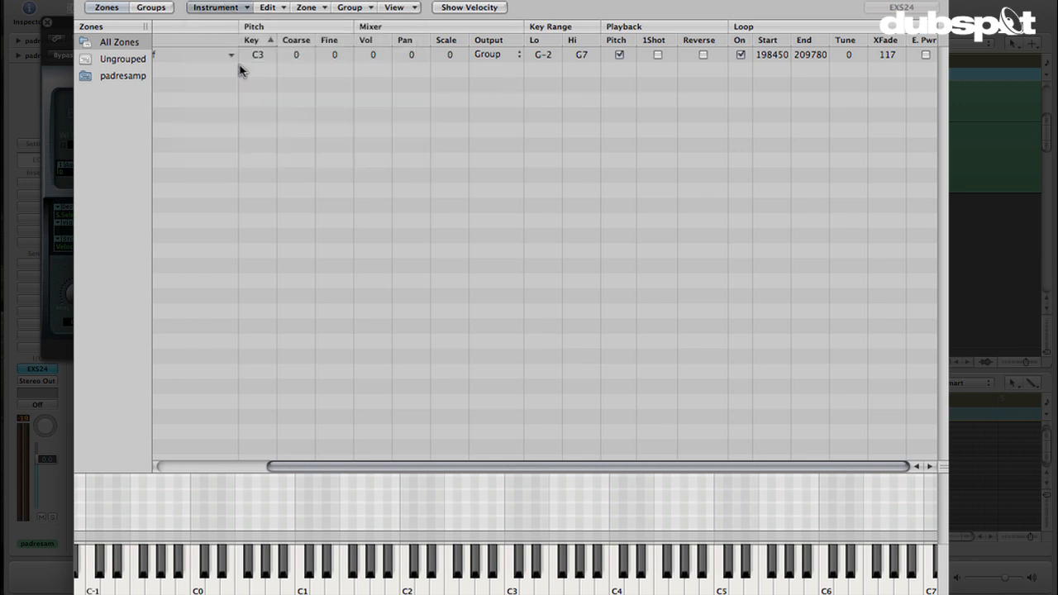
{"action": "type", "text": "padresamploop"}
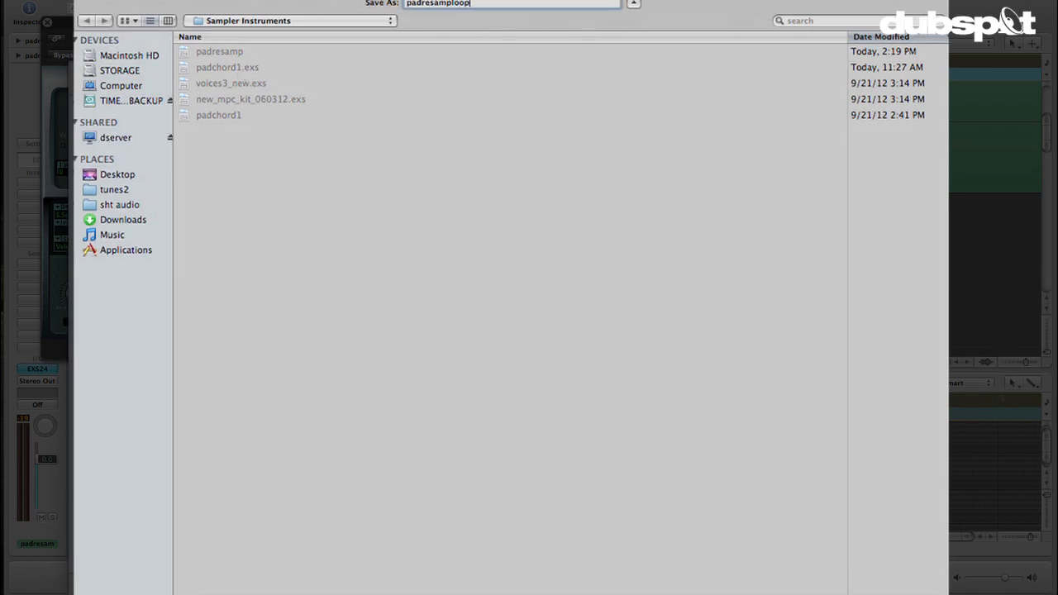
{"action": "key", "text": "Return"}
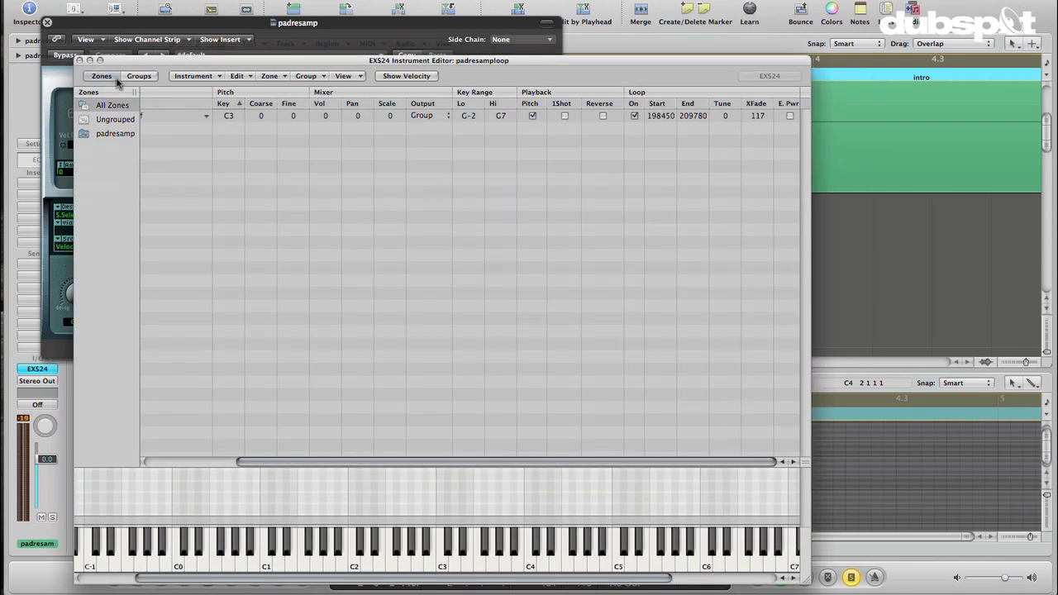
Step: Close the Instrument Editor and play the padresamploop instrument with the Caps Lock Keyboard in octaves 2 and 3
{"action": "left_click", "coordinate": [79, 59]}
{"action": "key", "text": "Caps_Lock"}
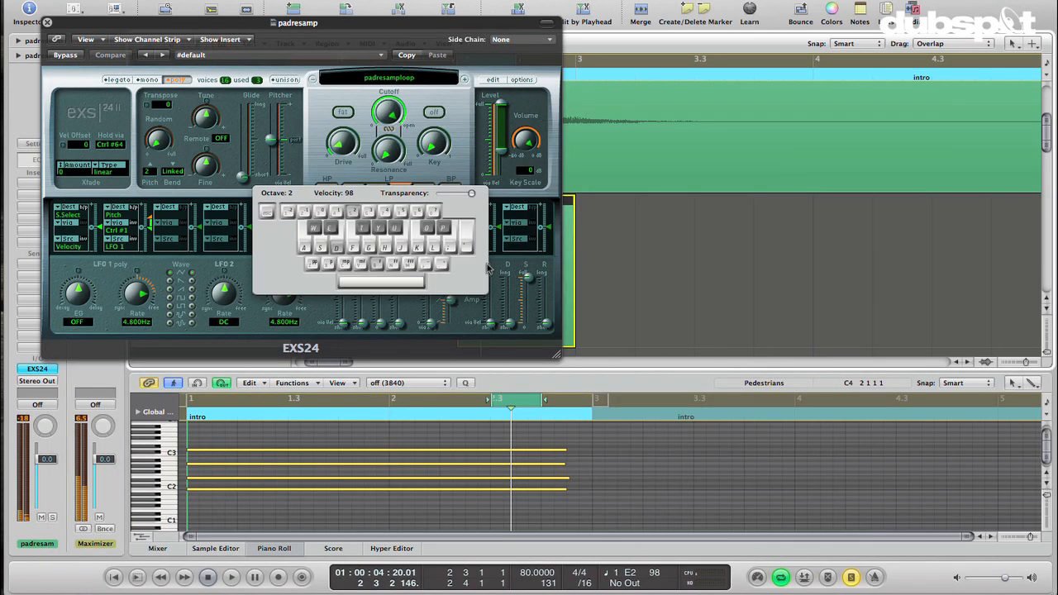
{"action": "key", "text": "j"}
{"action": "key", "text": "k"}
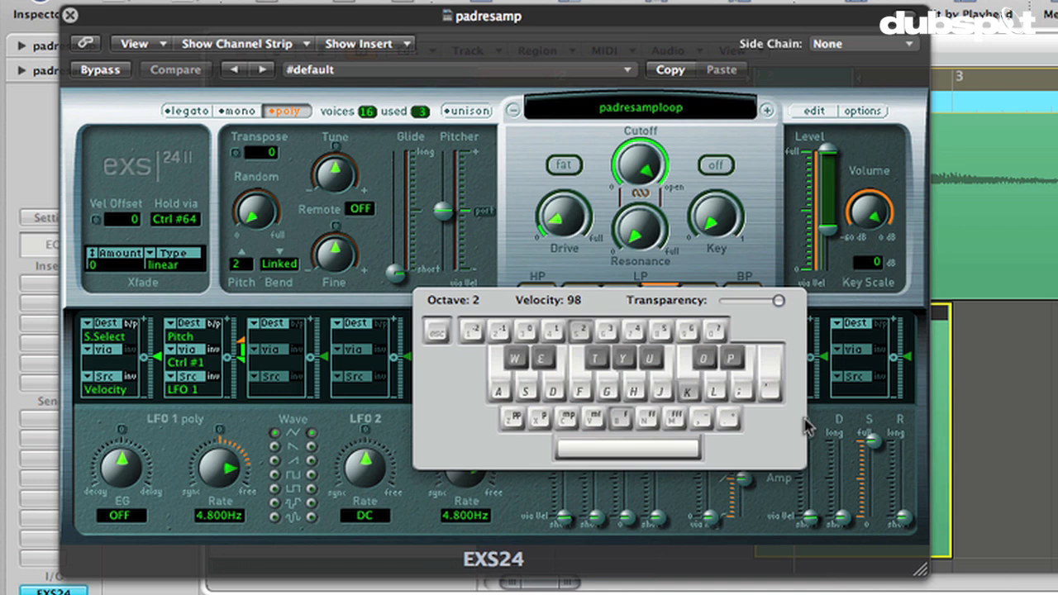
{"action": "key", "text": "g"}
{"action": "key", "text": "6"}
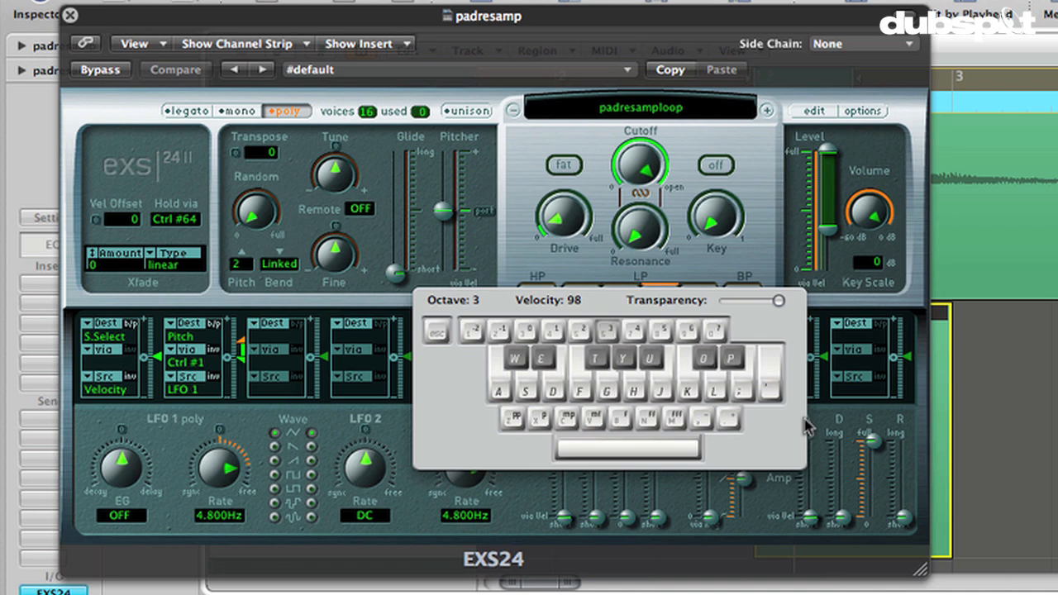
{"action": "key", "text": "f"}
{"action": "key", "text": "j"}
{"action": "key", "text": "d"}
Step: Move the Caps Lock Keyboard clear of the ENV 2 sliders, raise the ENV 2 attack slightly, and audition it
{"action": "left_click_drag", "start_coordinate": [673, 300], "coordinate": [550, 310]}
{"action": "left_click_drag", "start_coordinate": [812, 521], "coordinate": [810, 506]}
{"action": "key", "text": "d"}
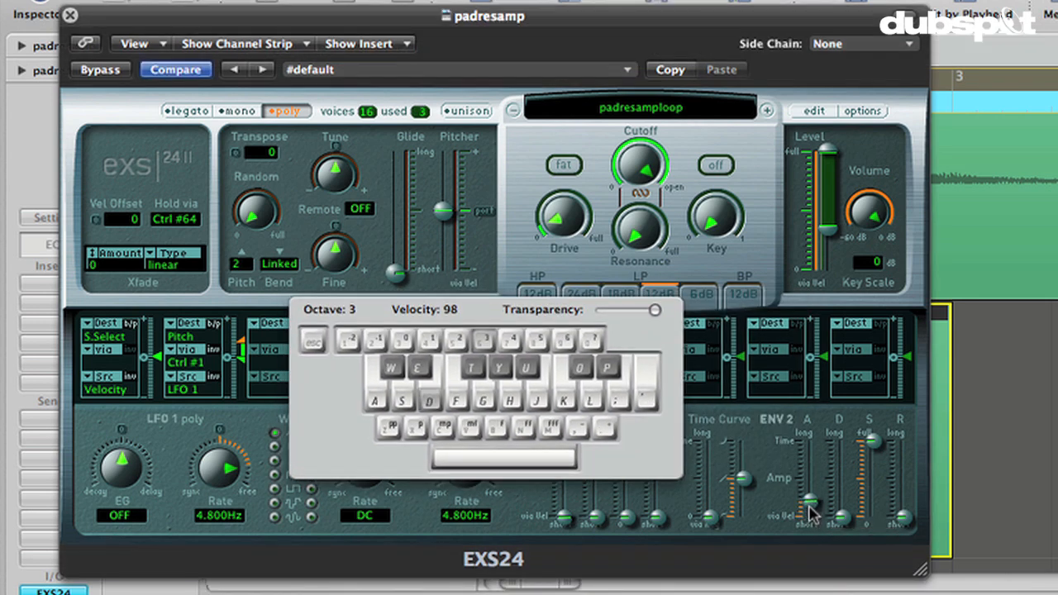
{"action": "key", "text": "j"}
{"action": "key", "text": "d"}
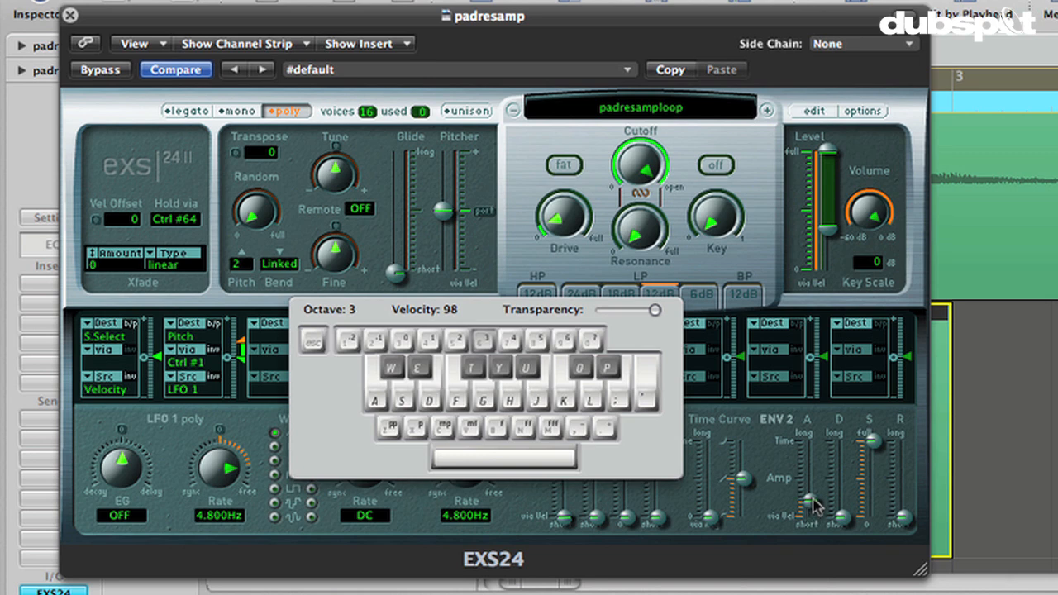
Step: Lower the ENV 2 attack to its shortest setting and audition a note
{"action": "left_click_drag", "start_coordinate": [811, 498], "coordinate": [819, 531]}
{"action": "key", "text": "f"}
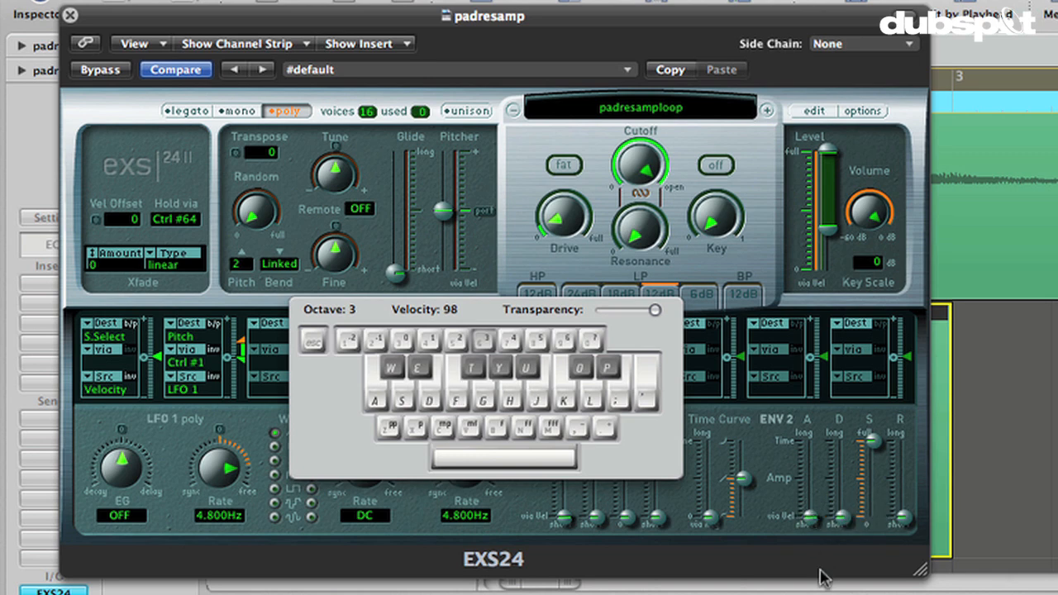
Step: Raise the ENV 2 attack for a slower fade-in and audition several notes in octave 3
{"action": "key", "text": "f"}
{"action": "key", "text": "f"}
{"action": "left_click_drag", "start_coordinate": [811, 519], "coordinate": [809, 498]}
{"action": "key", "text": "f"}
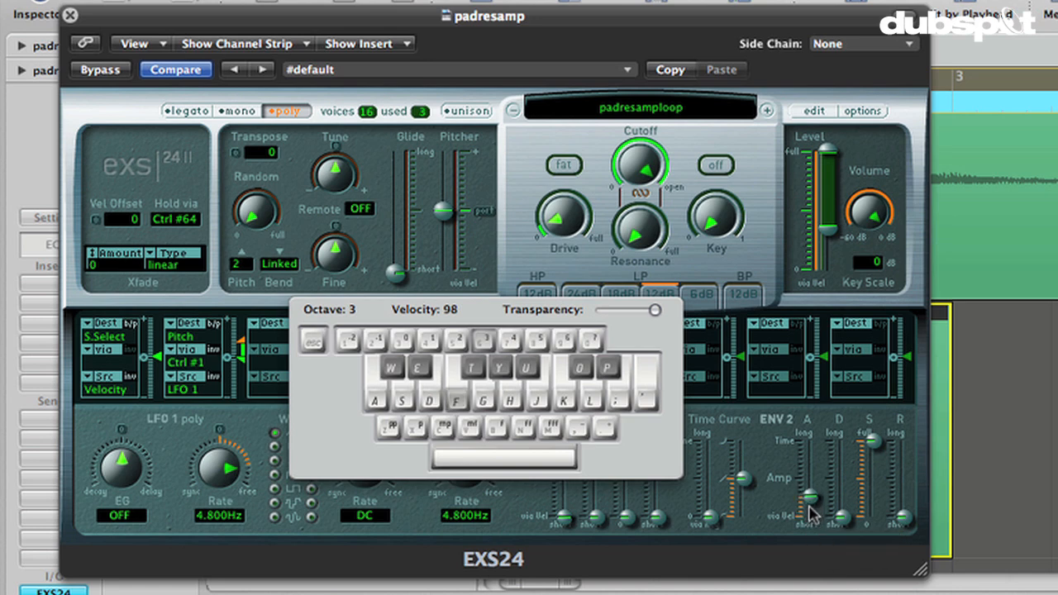
{"action": "key", "text": "k"}
{"action": "key", "text": "h"}
Step: Raise the ENV 2 release slightly and audition a few notes to hear the tail
{"action": "left_click_drag", "start_coordinate": [906, 519], "coordinate": [906, 508]}
{"action": "key", "text": "f"}
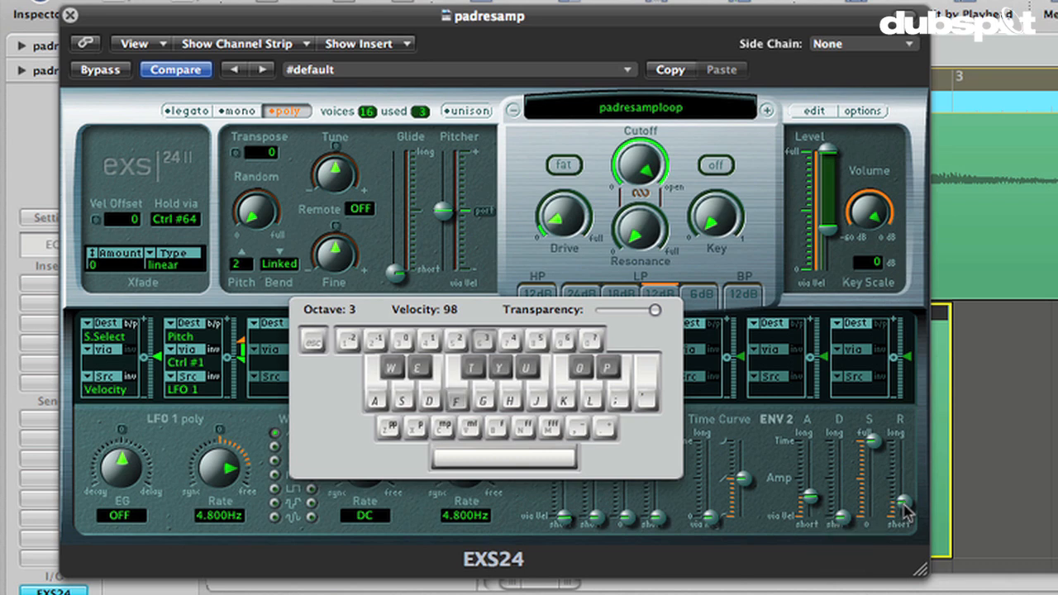
{"action": "key", "text": "j"}
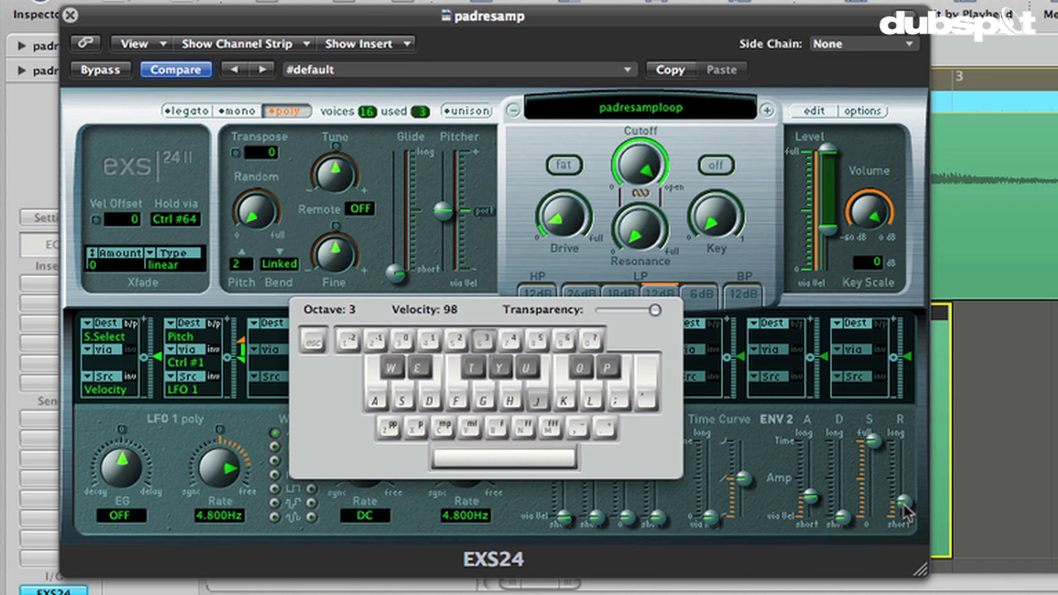
{"action": "key", "text": "d"}
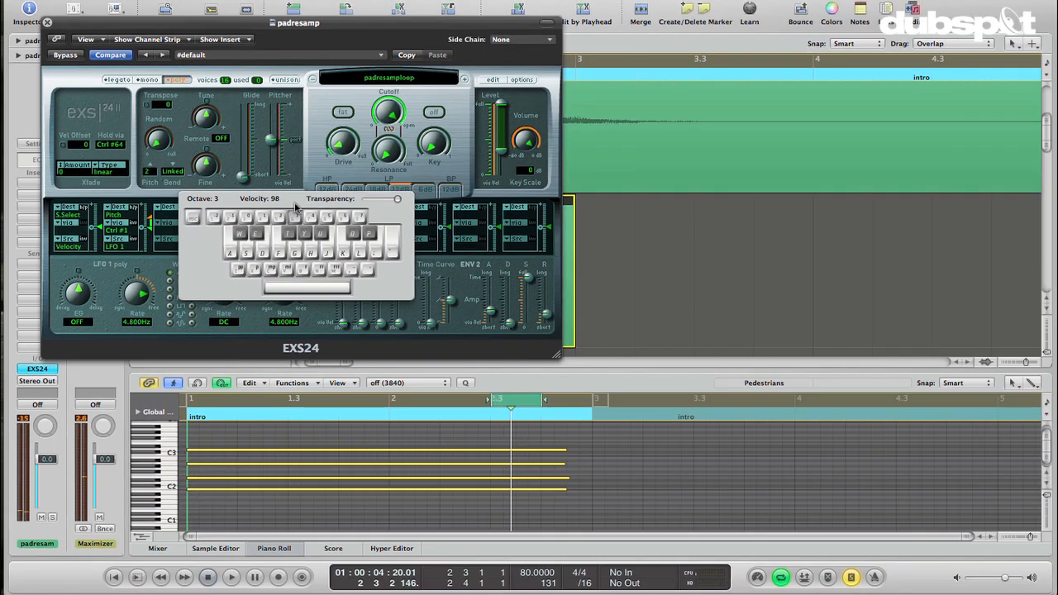
Step: Dismiss the Caps Lock Keyboard and open the Instrument Editor at the padchords.3 zone's root key
{"action": "key", "text": "Caps_Lock"}
{"action": "left_click", "coordinate": [717, 102]}
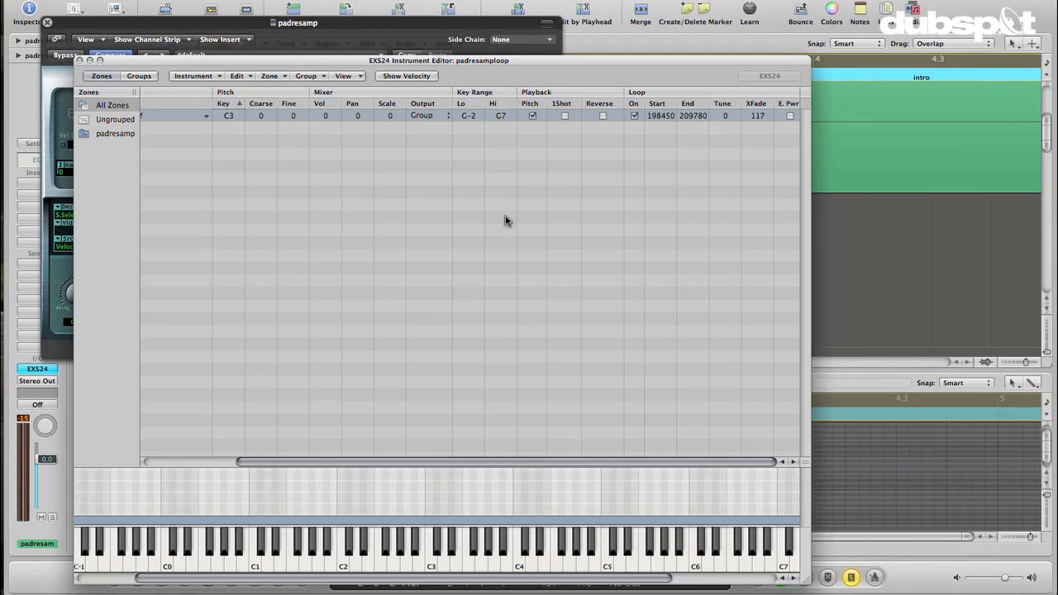
{"action": "left_click", "coordinate": [507, 221]}
{"action": "scroll", "coordinate": [579, 201], "scroll_direction": "left", "scroll_amount": 5}
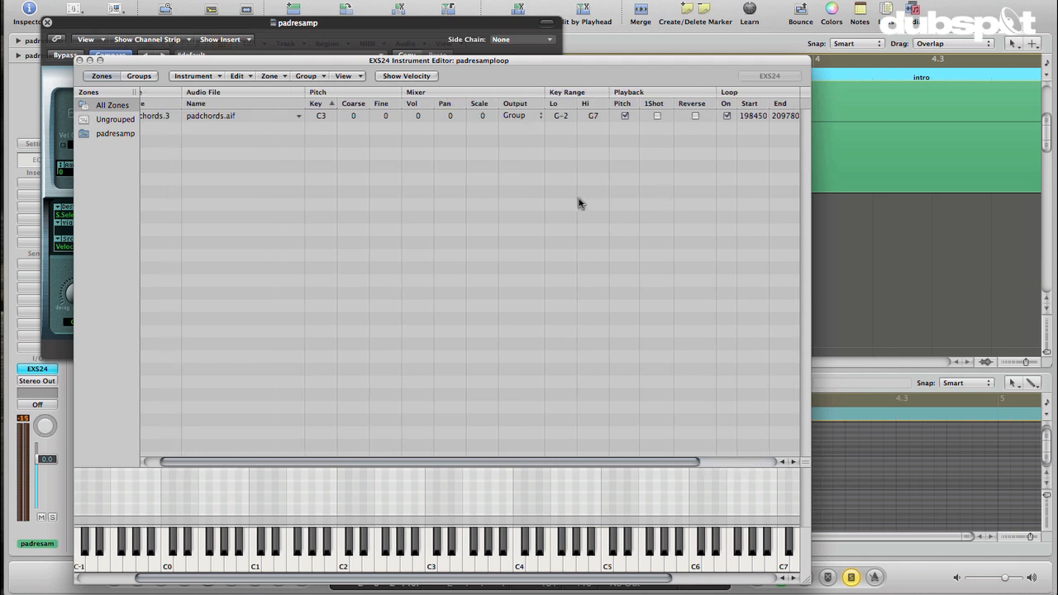
{"action": "left_click", "coordinate": [340, 117]}
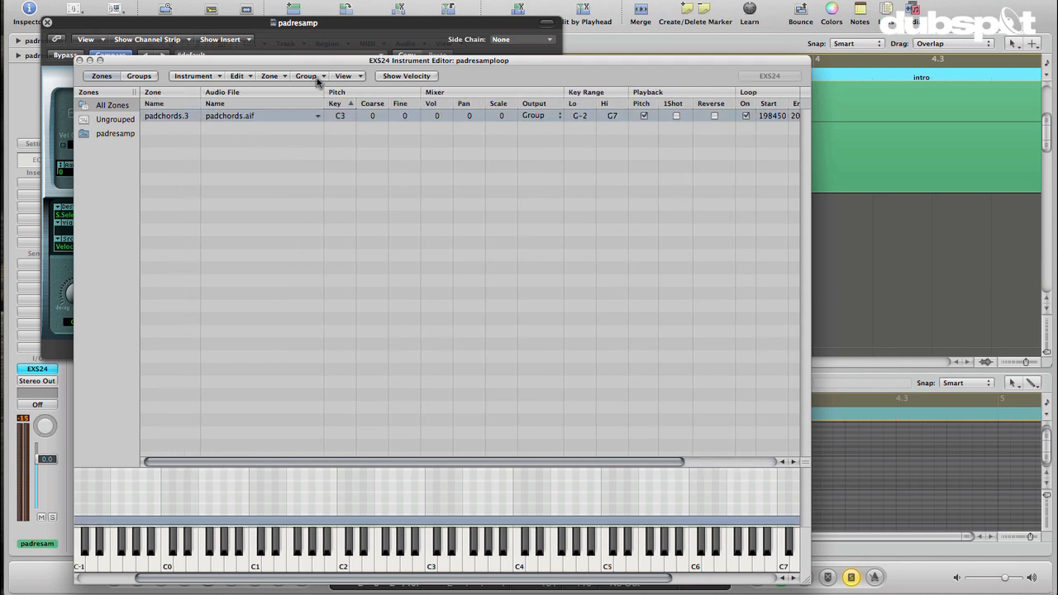
{"action": "double_click", "coordinate": [336, 120]}
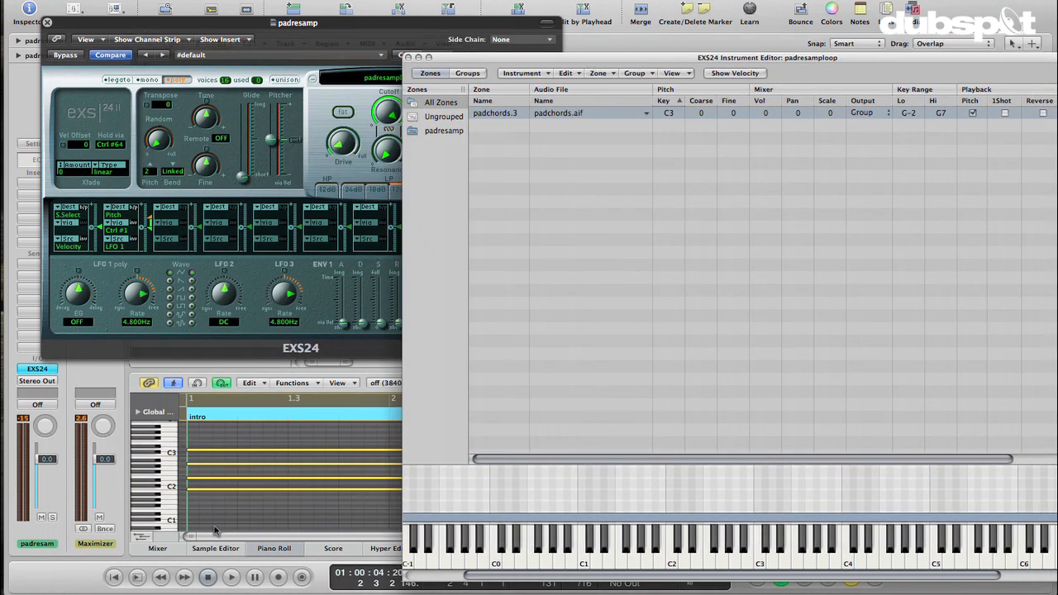
Step: Compare the lowest recorded note in the Piano Roll with the padchords.3 zone's Key setting
{"action": "left_click_drag", "start_coordinate": [227, 487], "coordinate": [226, 489]}
{"action": "key", "text": "space"}
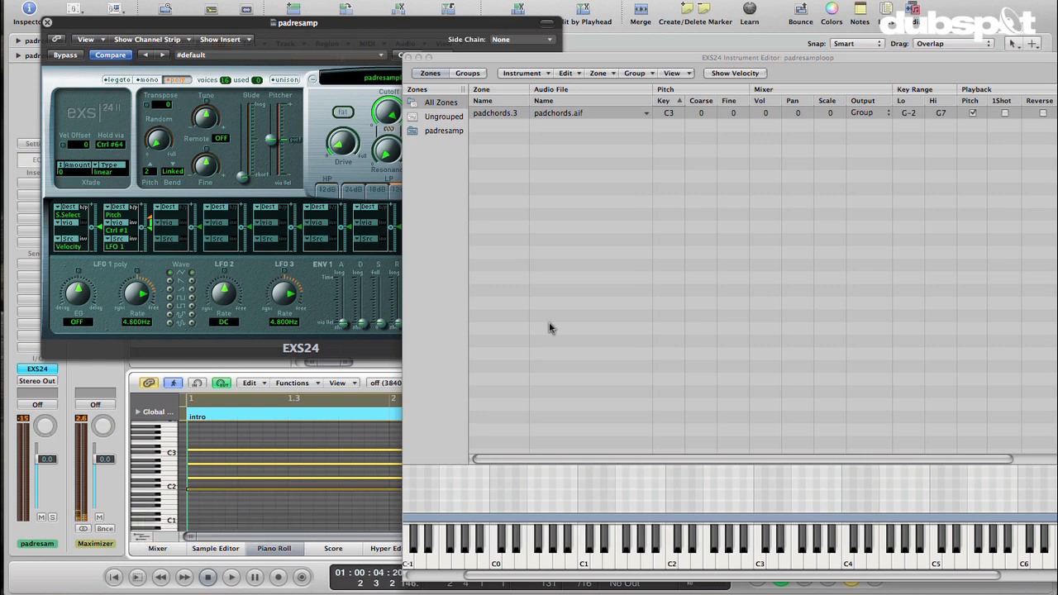
{"action": "double_click", "coordinate": [668, 113]}
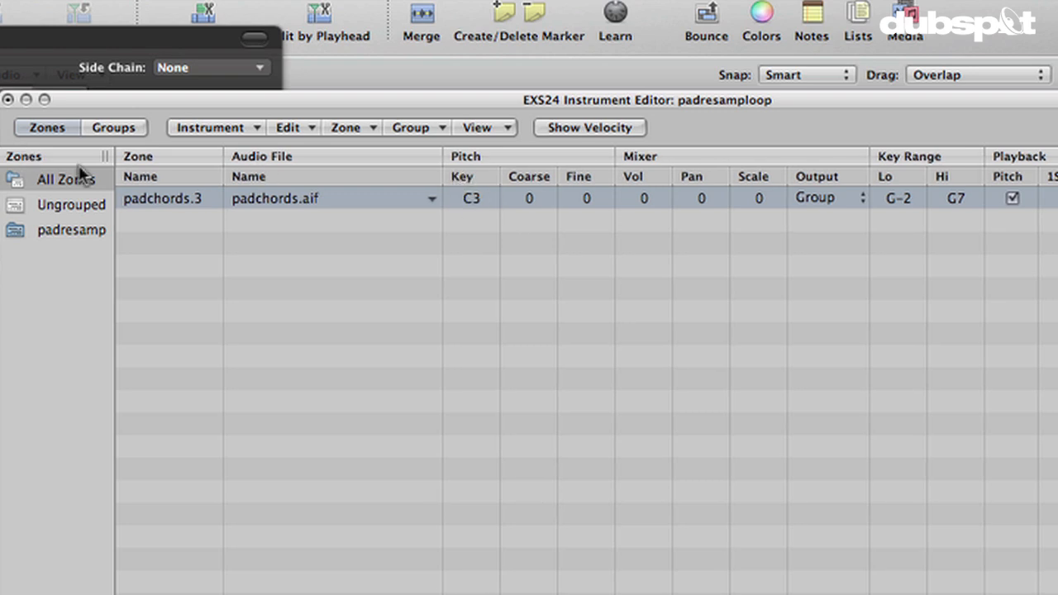
{"action": "left_click", "coordinate": [414, 349]}
{"action": "left_click", "coordinate": [469, 201]}
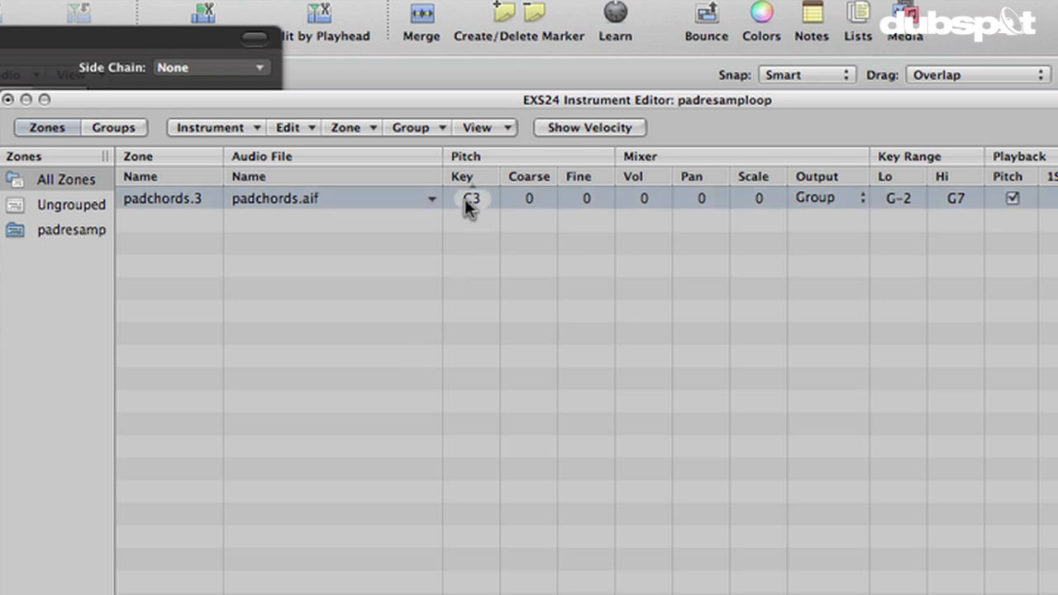
{"action": "left_click_drag", "start_coordinate": [468, 198], "coordinate": [466, 212]}
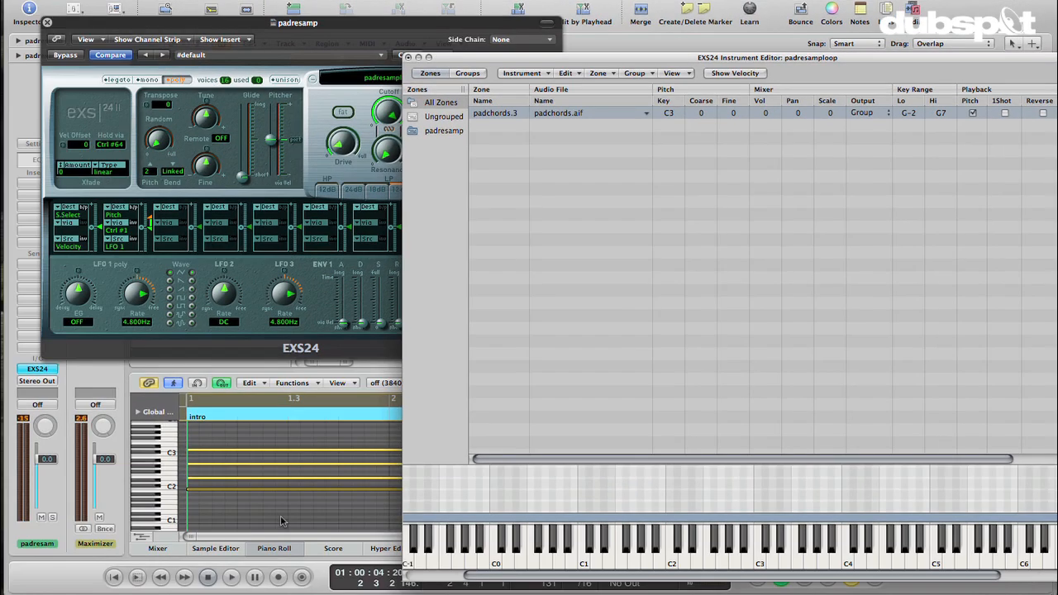
{"action": "left_click", "coordinate": [275, 489]}
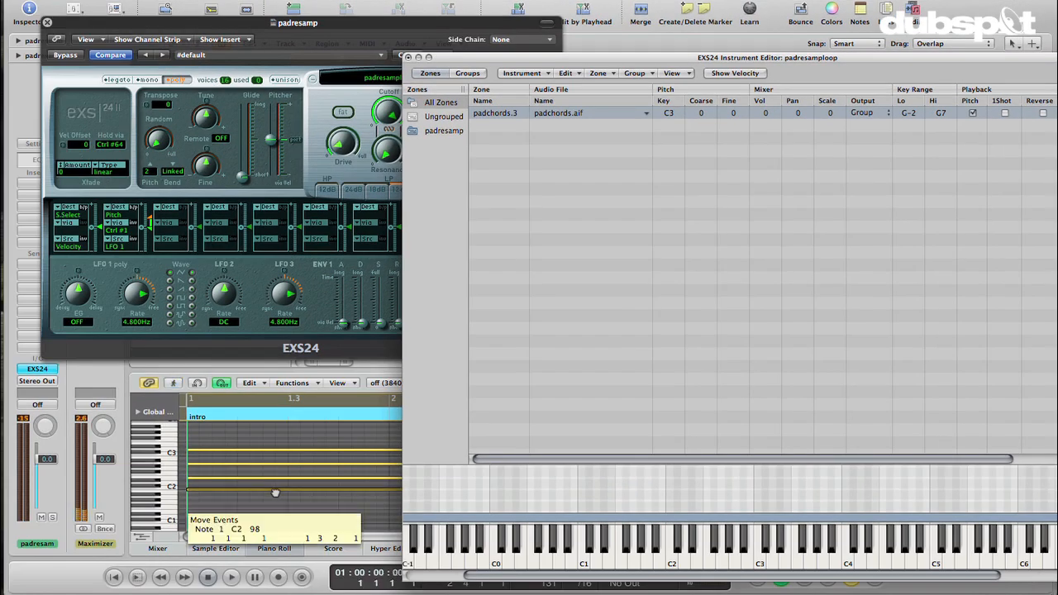
Step: Set the padchords.3 zone's root key to C2 and audition C2 on the editor's keyboard
{"action": "double_click", "coordinate": [669, 114]}
{"action": "type", "text": "c2"}
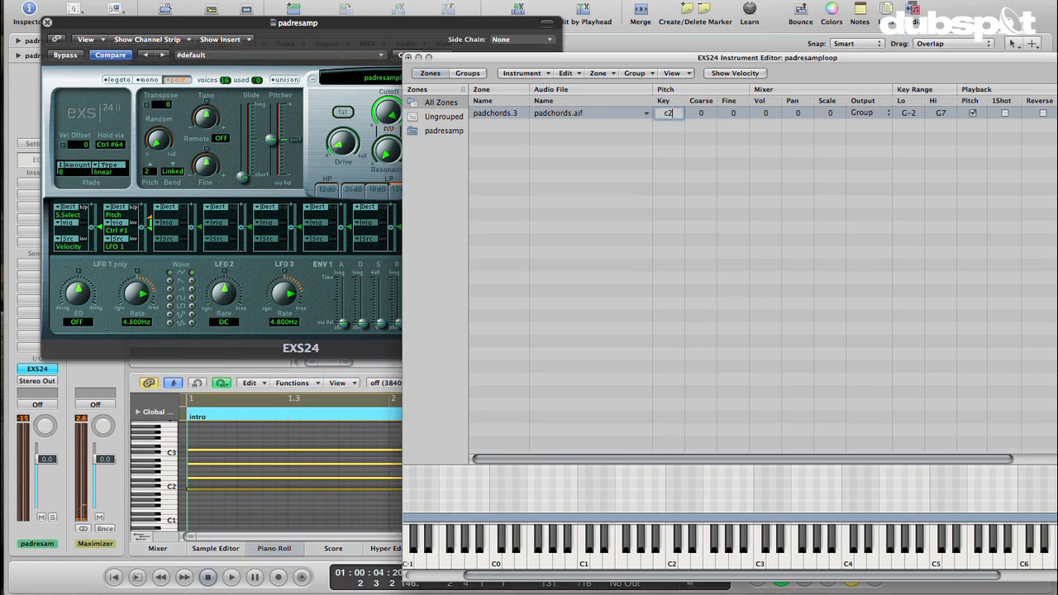
{"action": "key", "text": "Return"}
{"action": "left_click", "coordinate": [672, 562]}
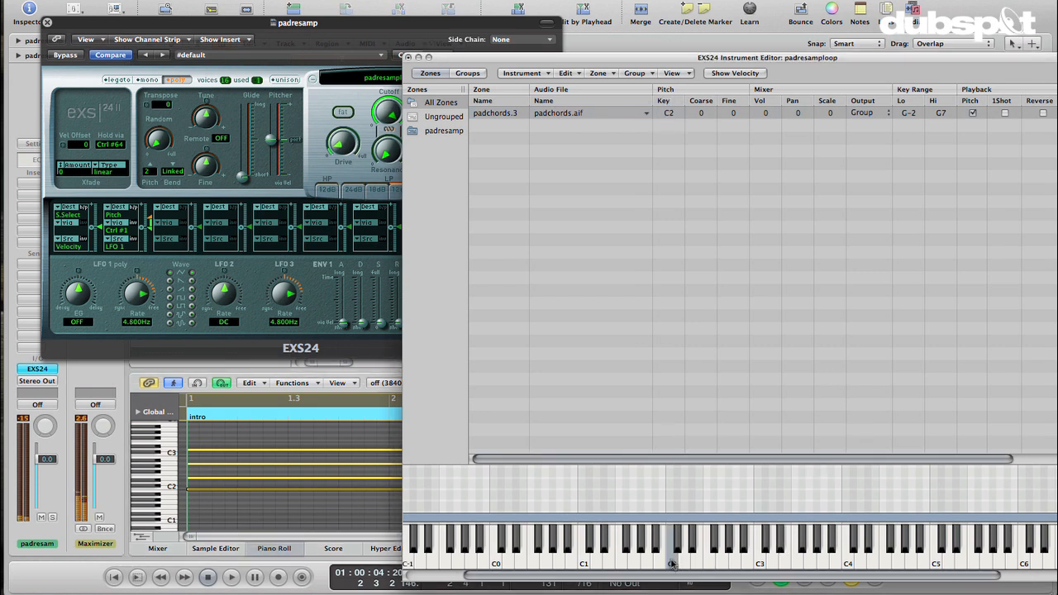
Step: Save the padresamploop instrument and close the Instrument Editor and the EXS24 window
{"action": "left_click", "coordinate": [527, 74]}
{"action": "left_click", "coordinate": [523, 114]}
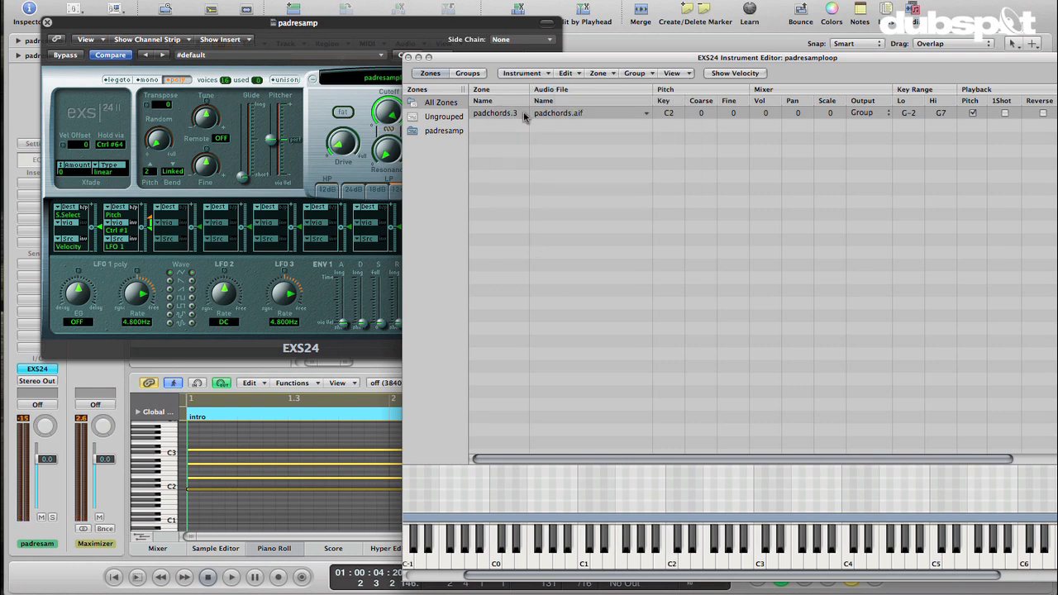
{"action": "left_click", "coordinate": [407, 57]}
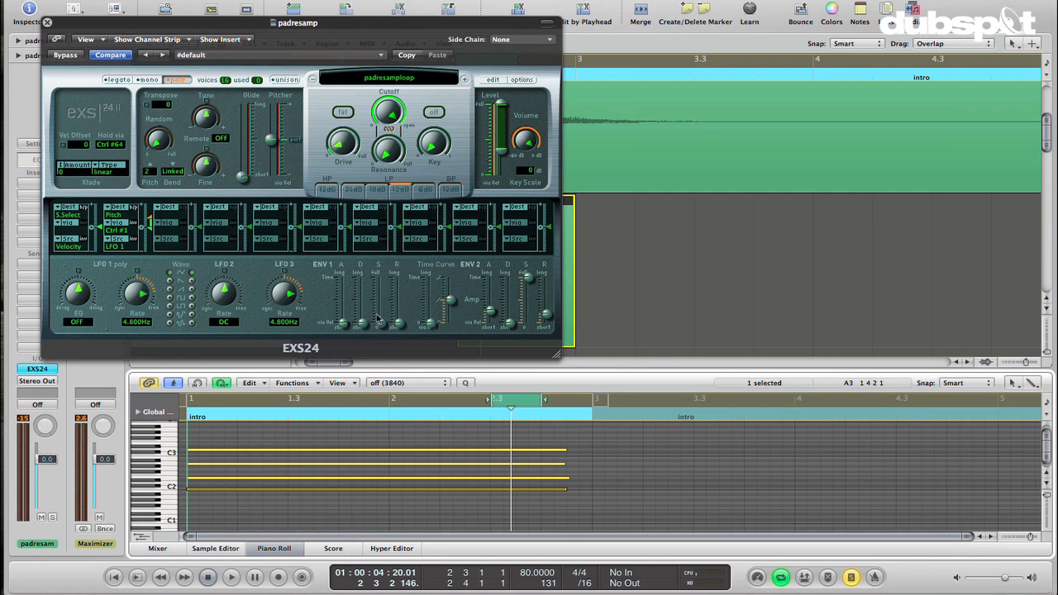
{"action": "left_click", "coordinate": [47, 22]}
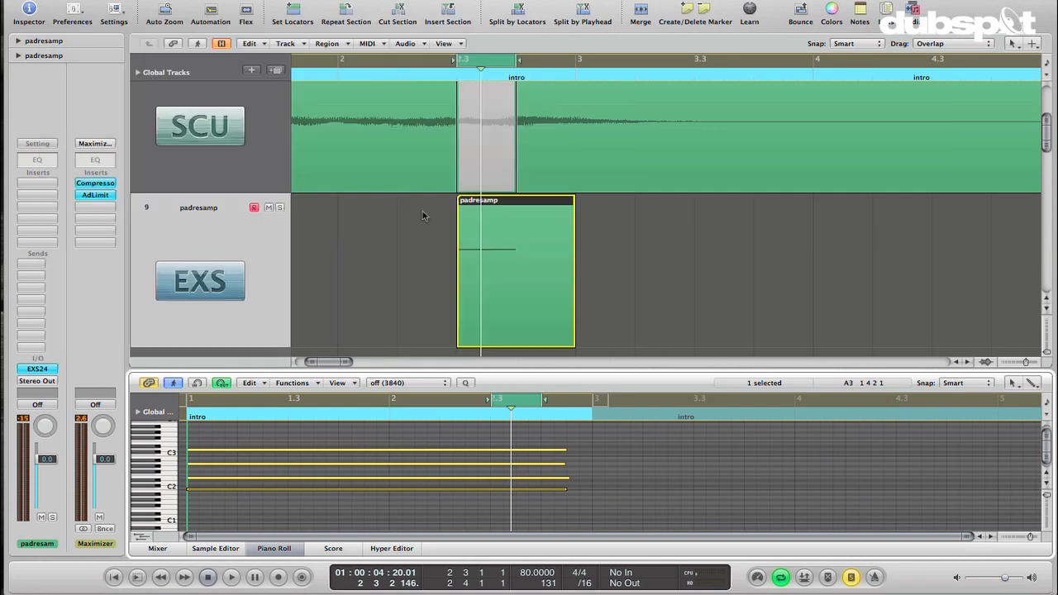
Step: Replace the padresamp region on track 9 with a copy of the padchord1 region from track 11, starting at bar 1
{"action": "key", "text": "z"}
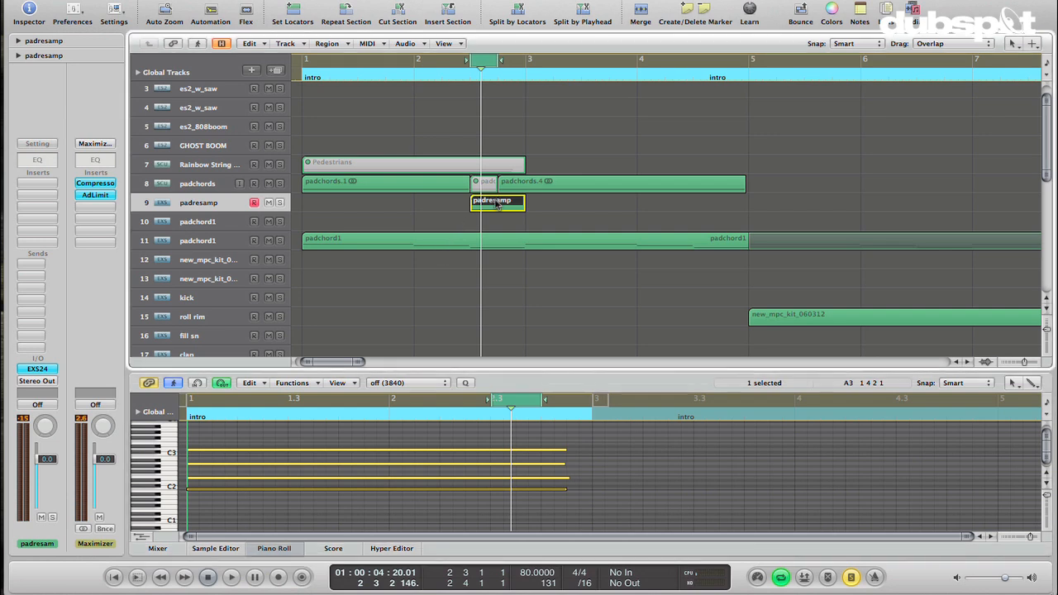
{"action": "key", "text": "Delete"}
{"action": "left_click_drag", "start_coordinate": [478, 201], "coordinate": [477, 201]}
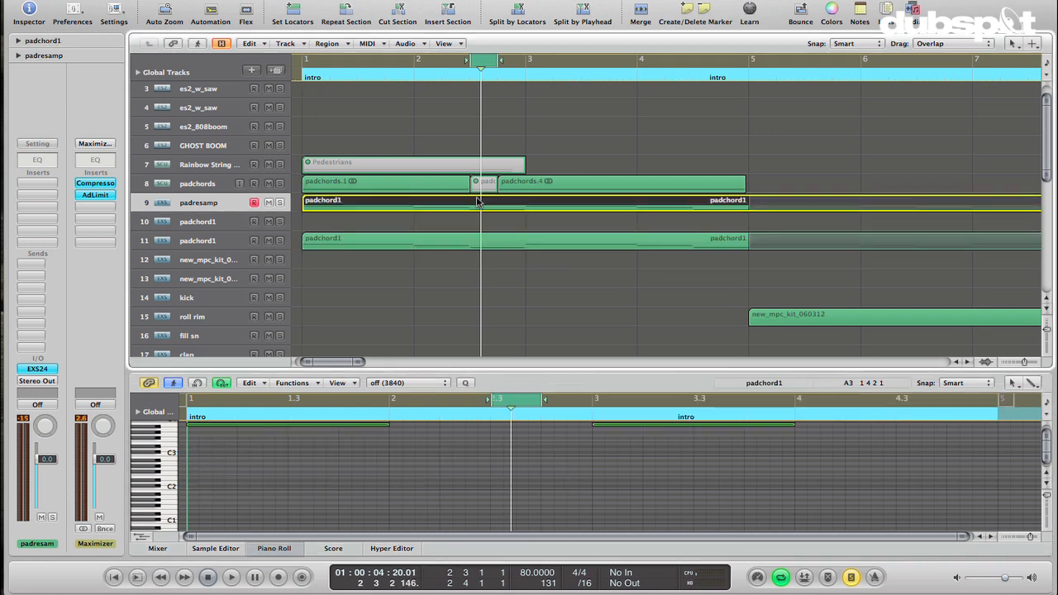
Step: Set the cycle range from bar 1 to bar 5 and play the copied region
{"action": "left_click_drag", "start_coordinate": [305, 62], "coordinate": [755, 105]}
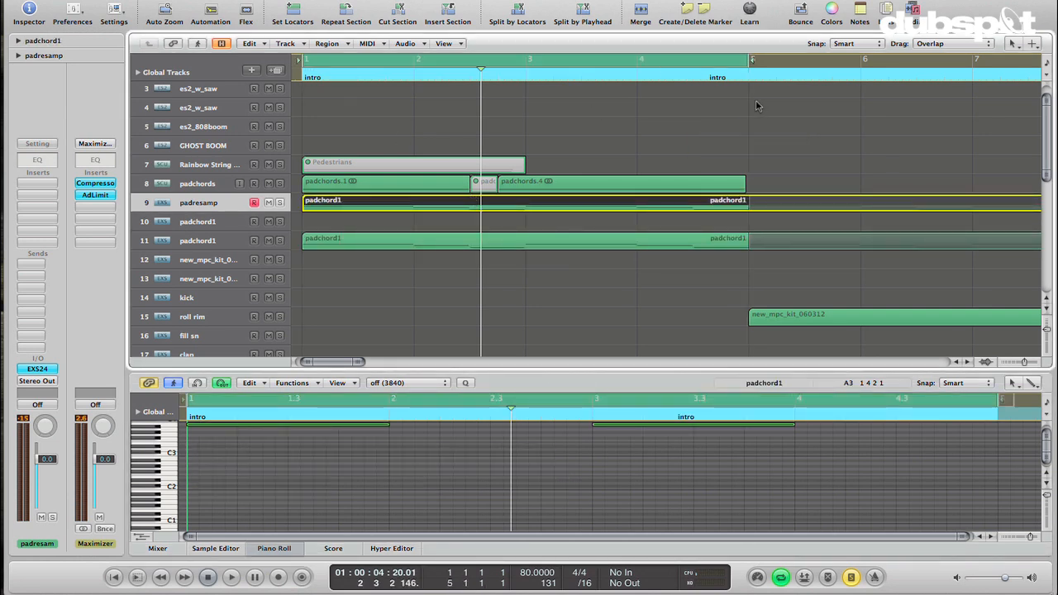
{"action": "key", "text": "space"}
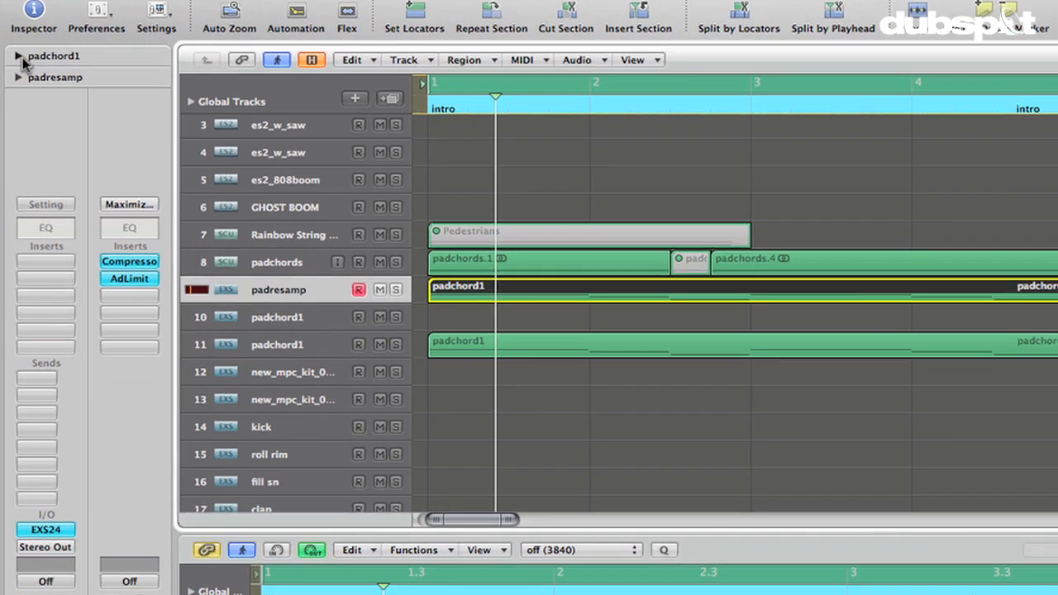
Step: Transpose the padchord1 region on the padresamp track by -12, audition it, and change the transposition to -24
{"action": "left_click", "coordinate": [25, 43]}
{"action": "left_click", "coordinate": [189, 150]}
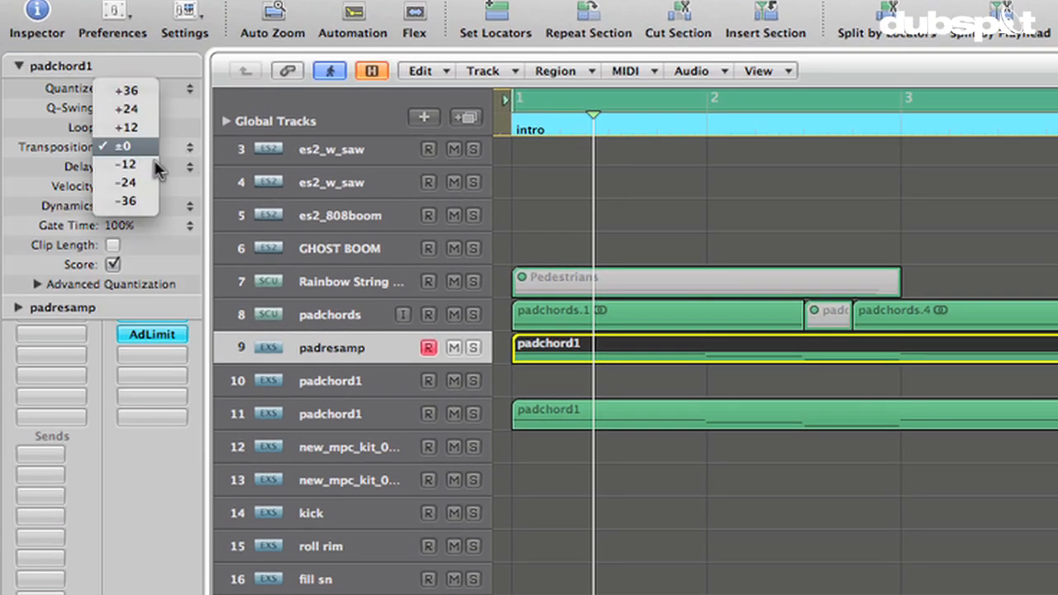
{"action": "left_click", "coordinate": [141, 165]}
{"action": "key", "text": "space"}
{"action": "left_click", "coordinate": [172, 148]}
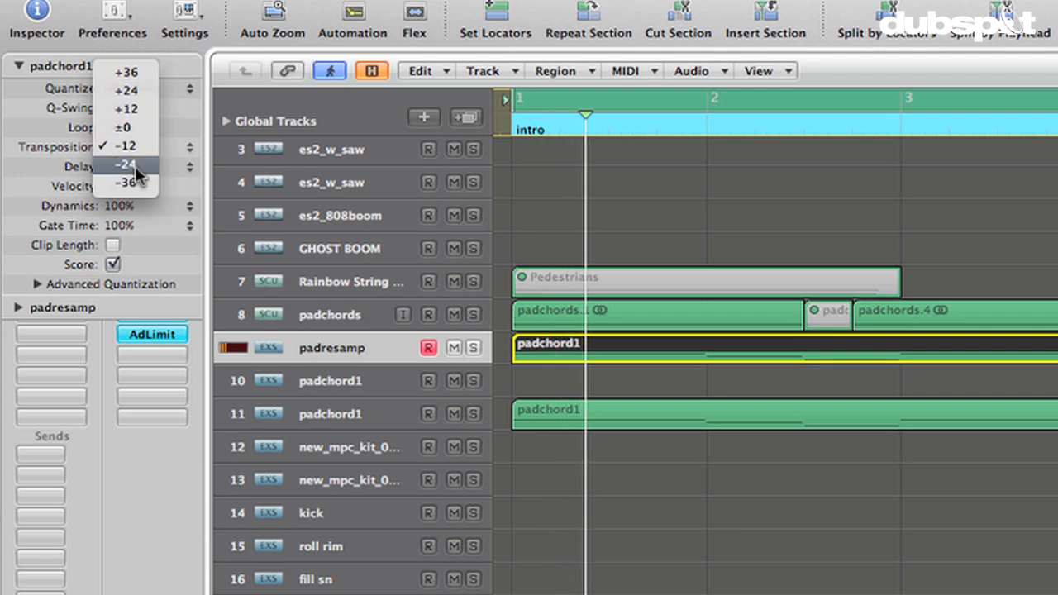
{"action": "left_click", "coordinate": [132, 164]}
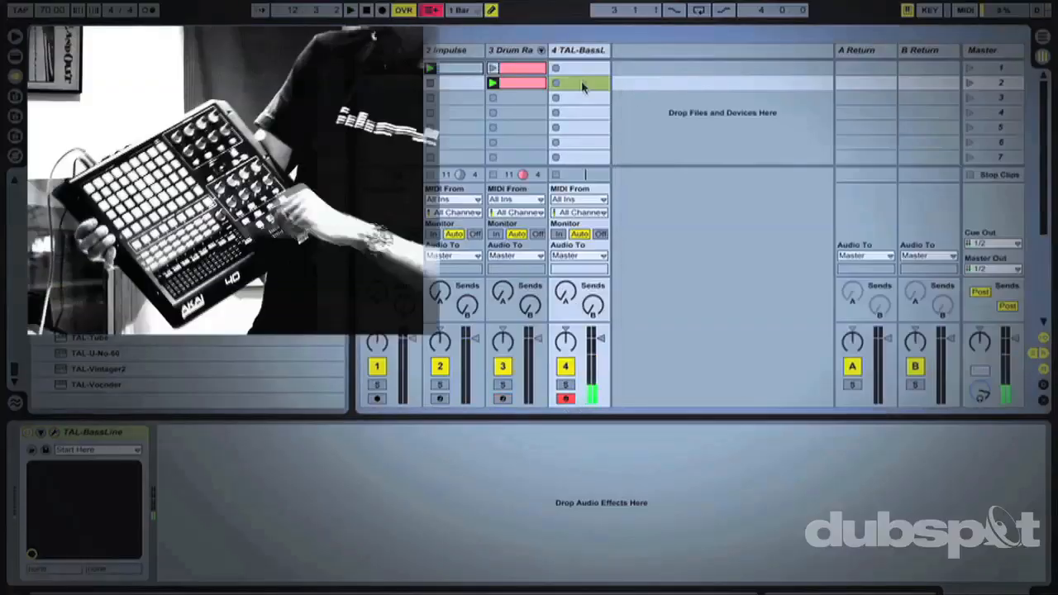
{"action": "double_click", "coordinate": [582, 83]}
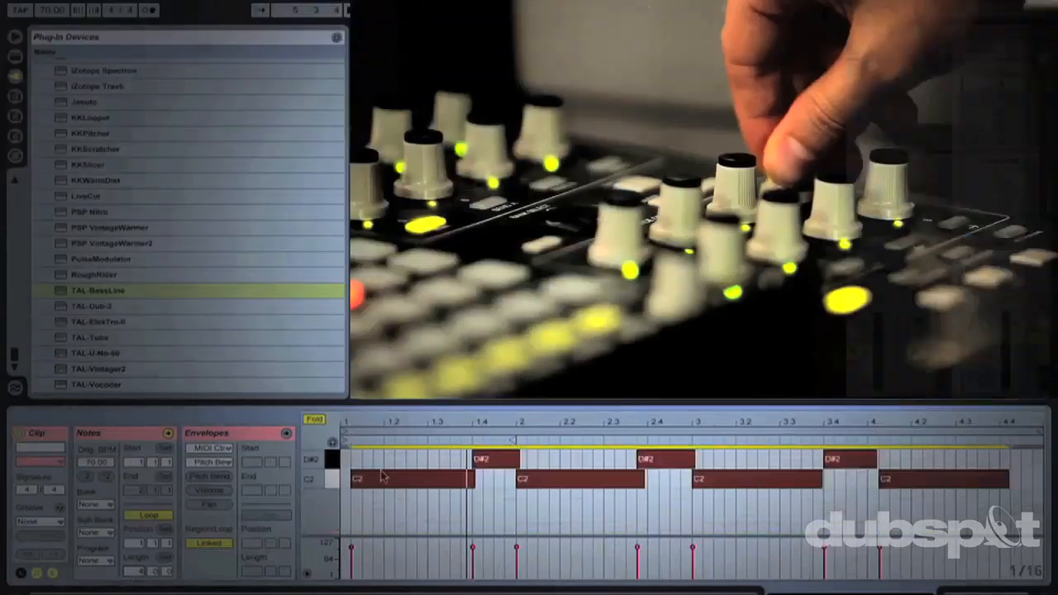